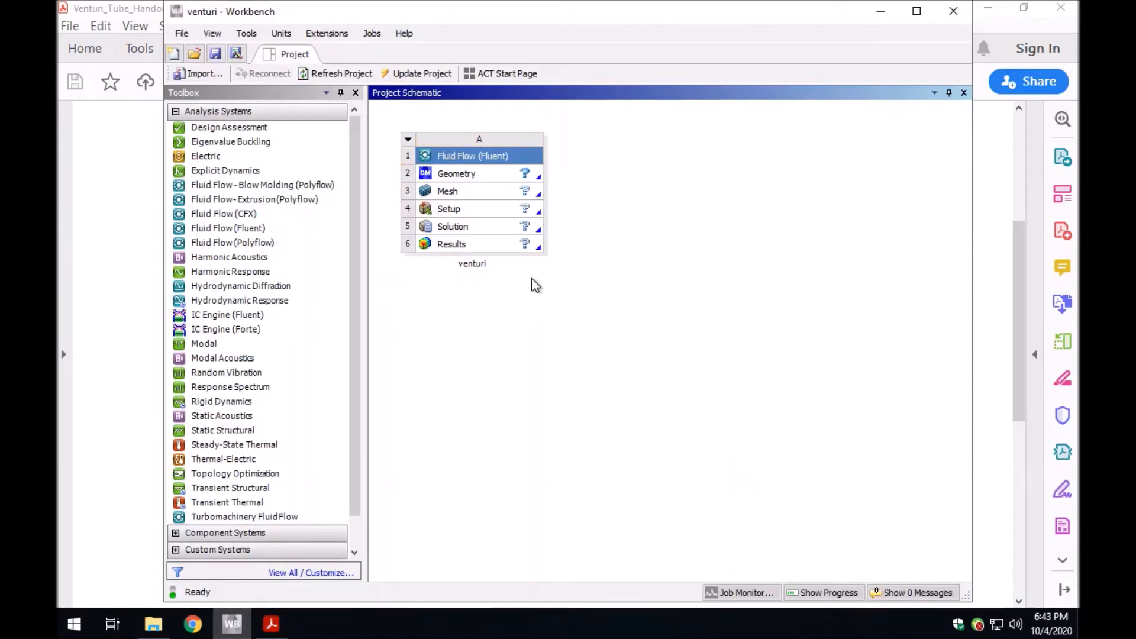
- Create a new DesignModeler geometry for the venturi Fluid Flow (Fluent) system
right_click(527, 178)
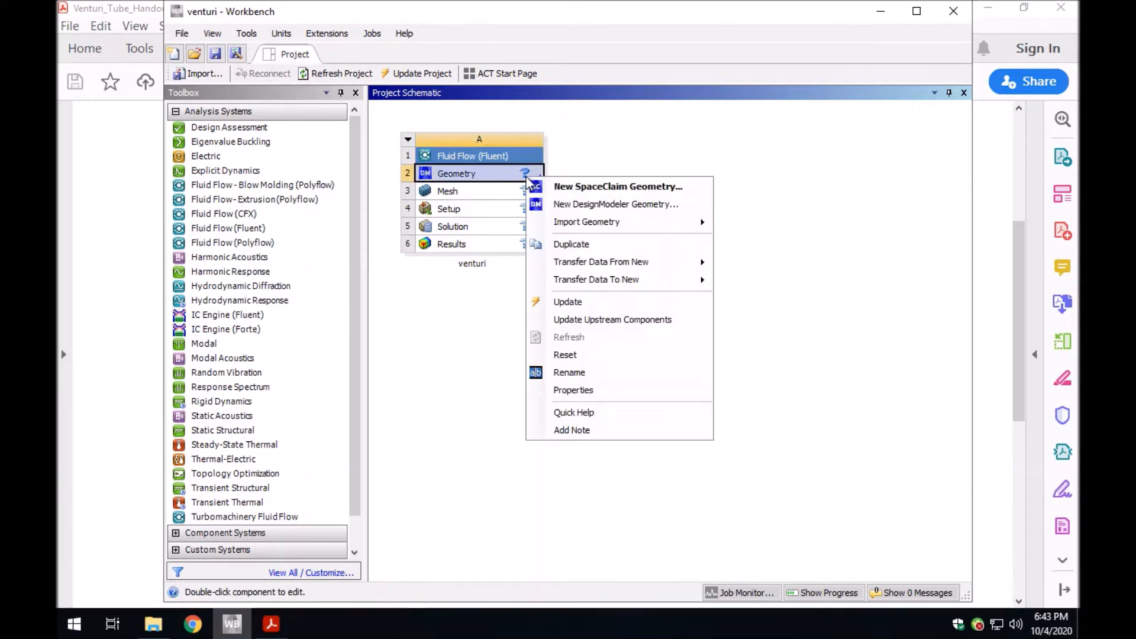
left_click(560, 201)
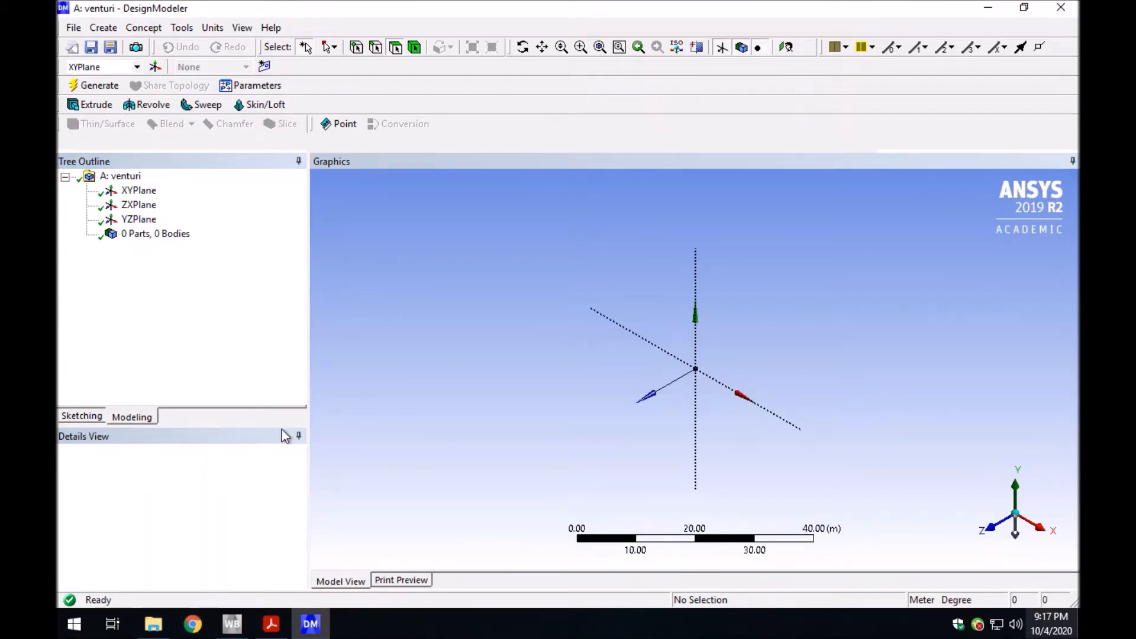
- Review the venturi tube dimensions in the PDF handout in Acrobat Reader and check DesignModeler's length unit against them
left_click(276, 627)
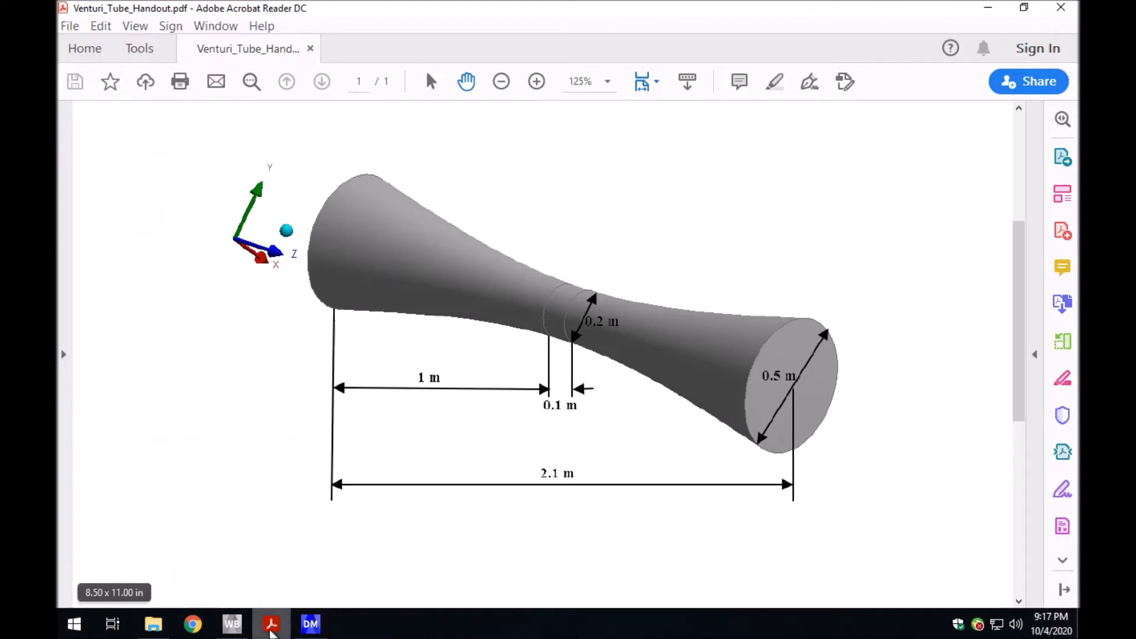
left_click(269, 628)
left_click(211, 27)
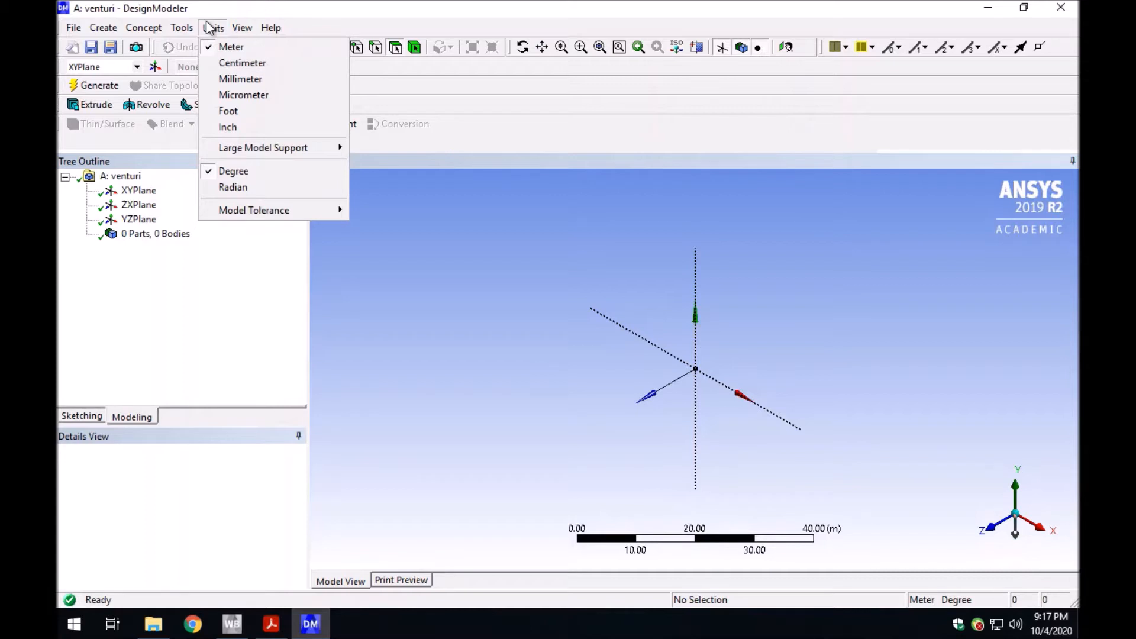
left_click(634, 336)
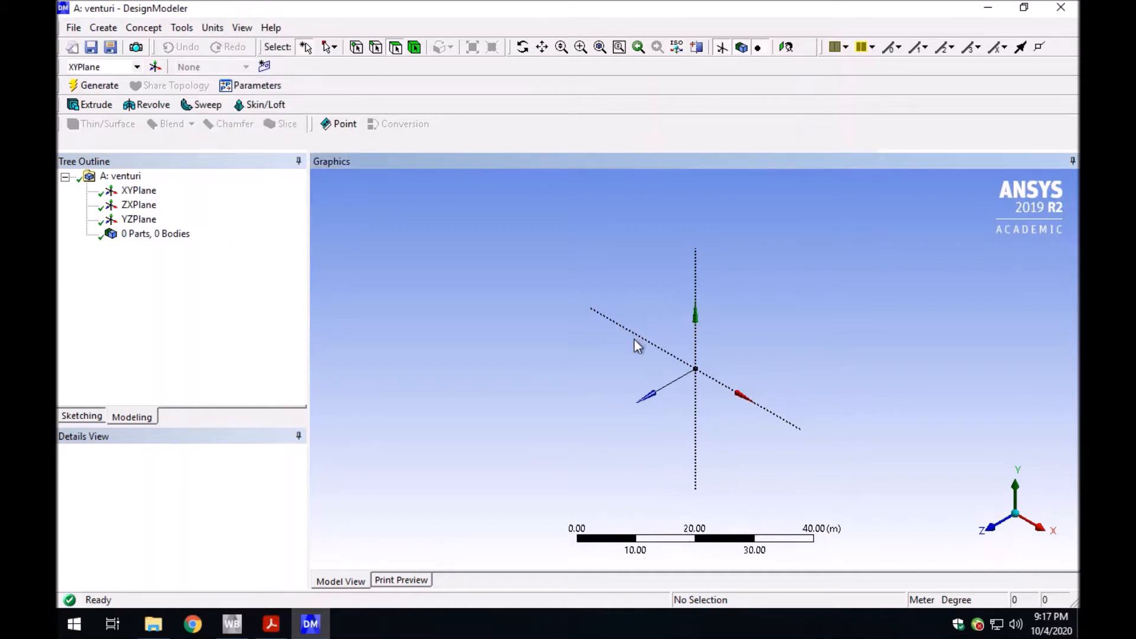
left_click(271, 628)
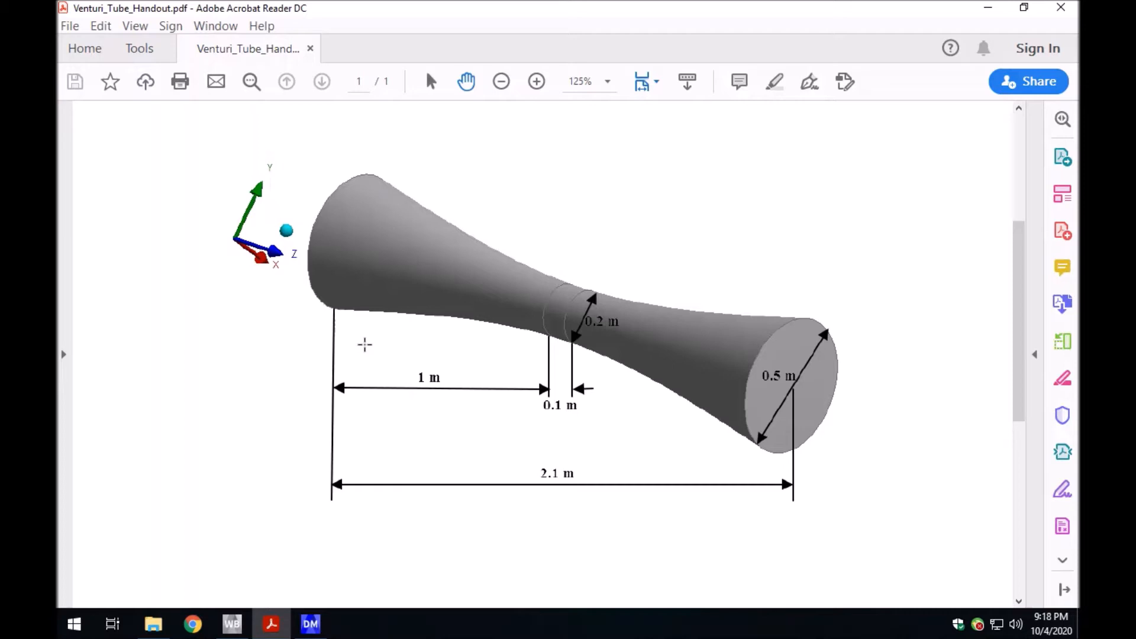
left_click(277, 630)
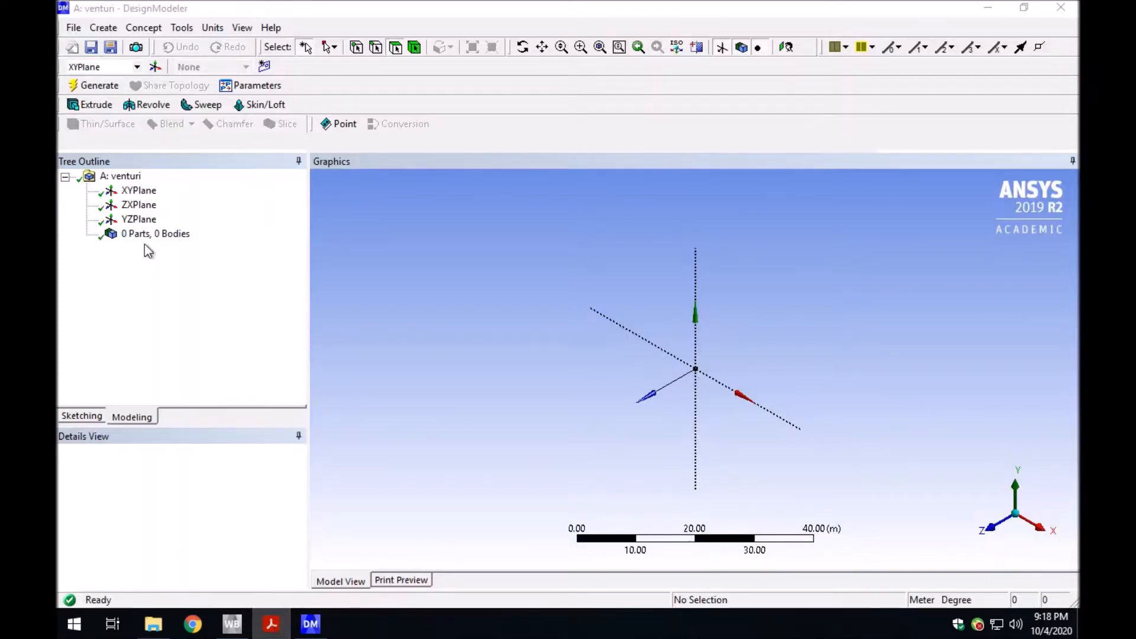
- Face the YZPlane and sketch a circle centred at the origin with a radius of about 7.08 m
left_click(147, 223)
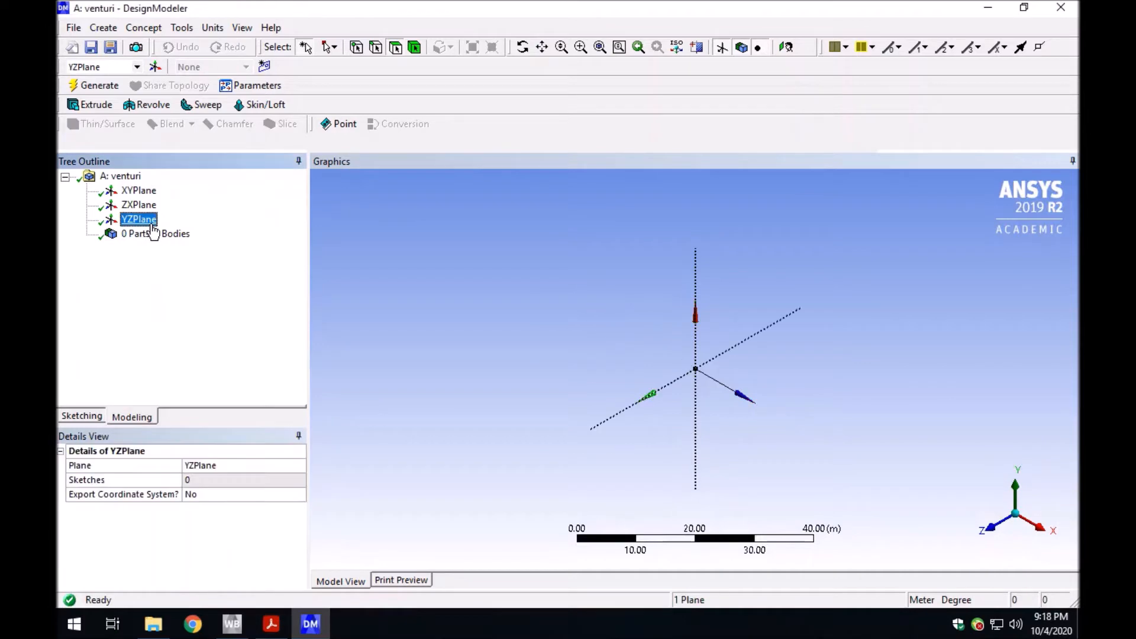
right_click(153, 225)
left_click(196, 239)
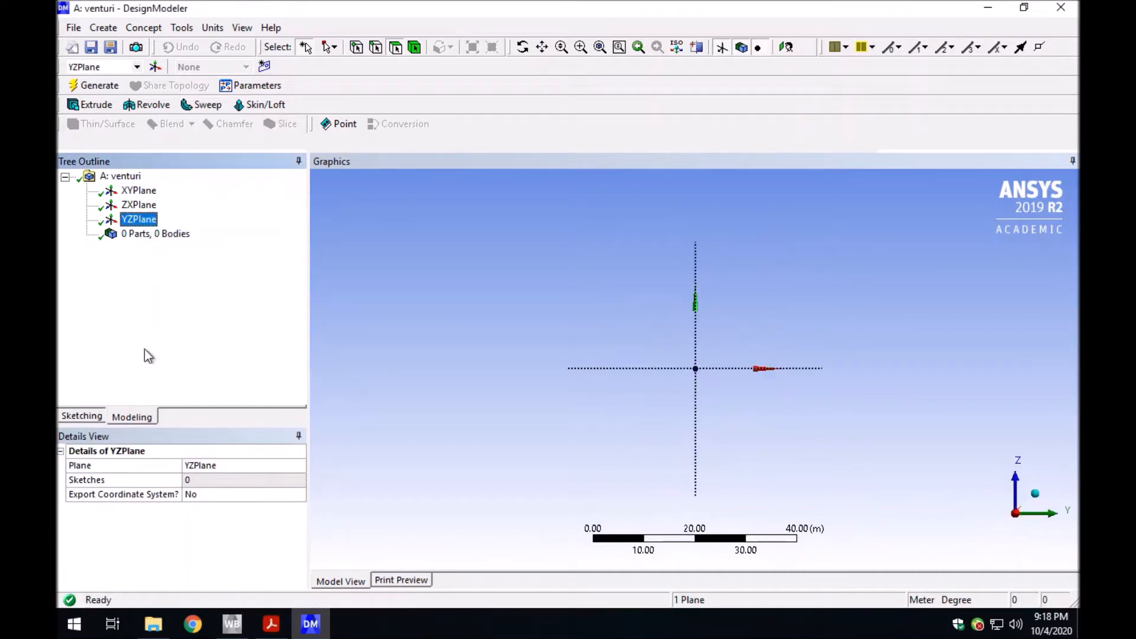
left_click(84, 418)
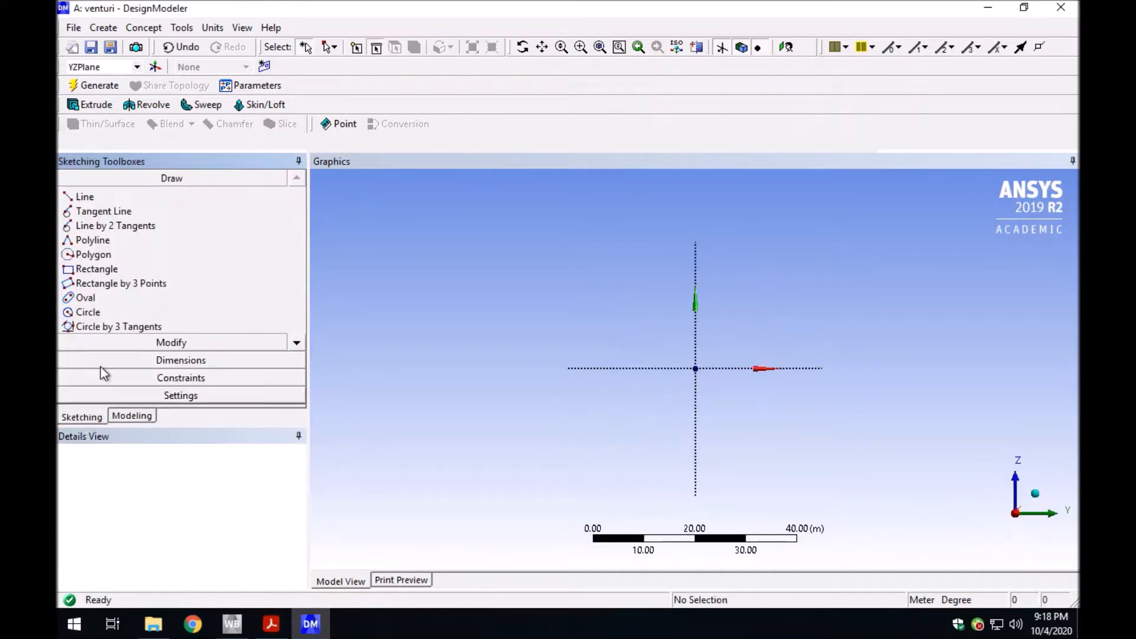
left_click(153, 312)
scroll(696, 364, "up", 5)
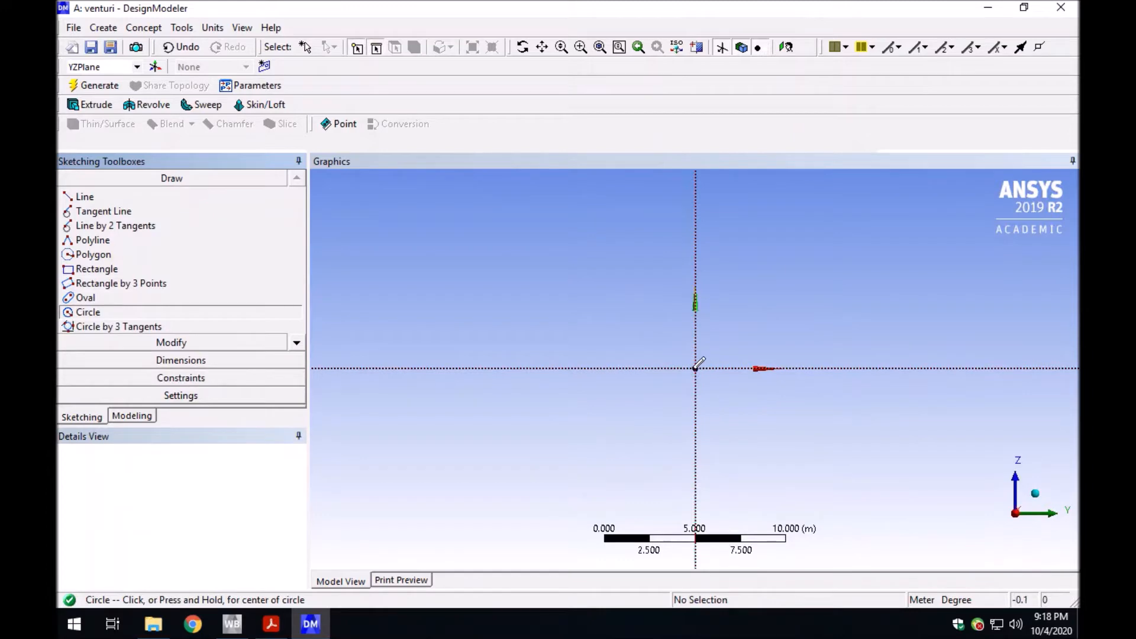
left_click(695, 368)
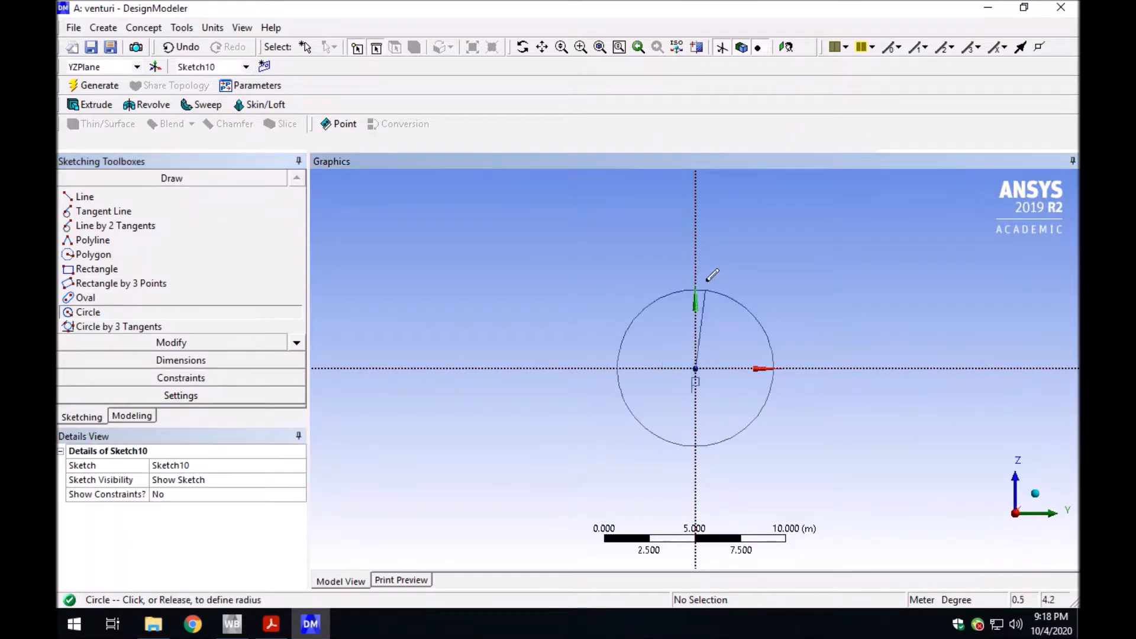
left_click(695, 239)
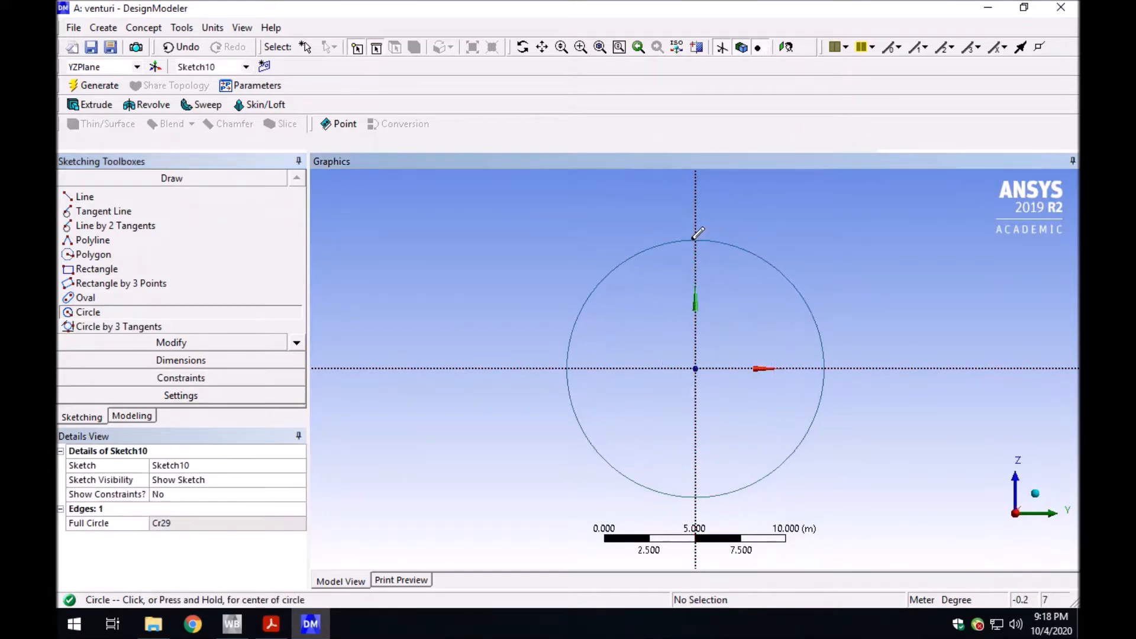
- Add a radius dimension to the circle on the YZPlane and set it to 0.25 m
scroll(707, 293, "up", 4)
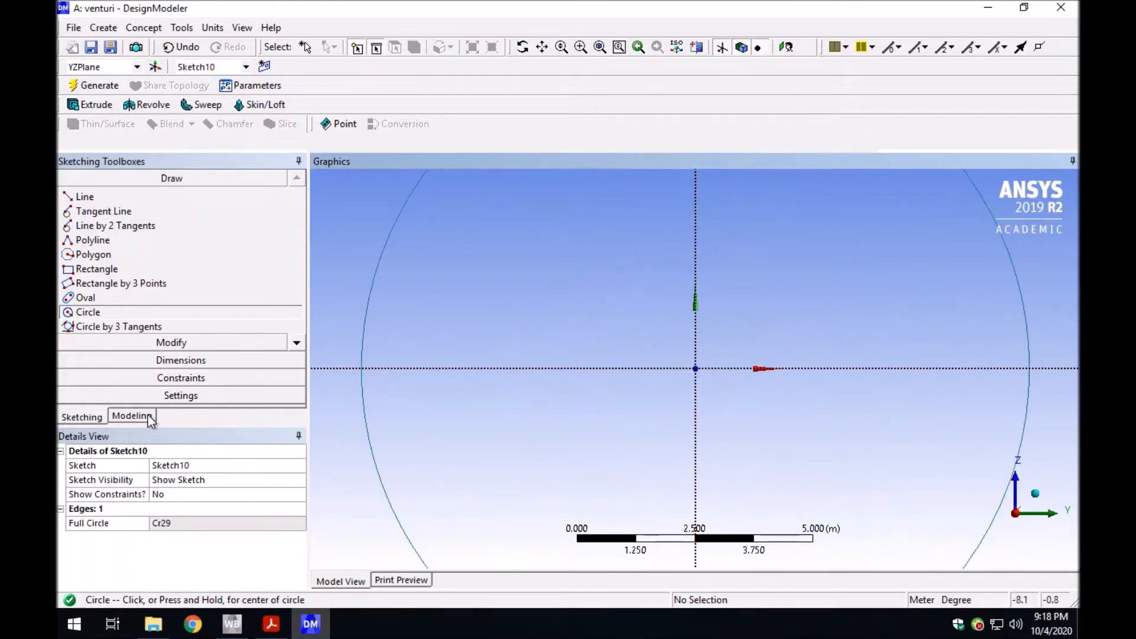
left_click(190, 359)
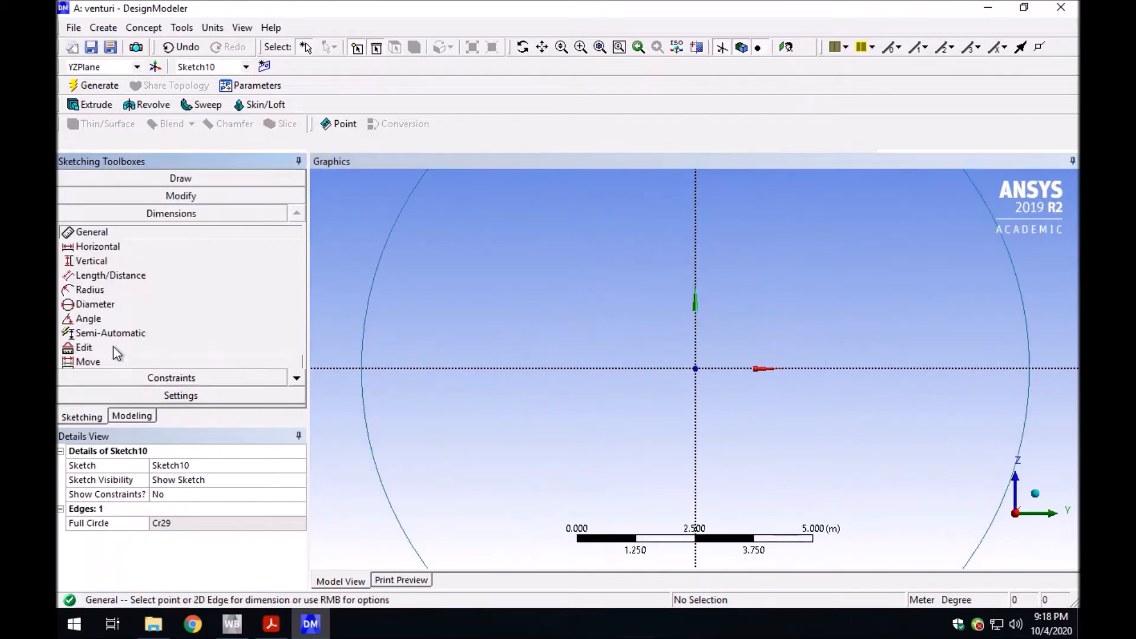
left_click(159, 289)
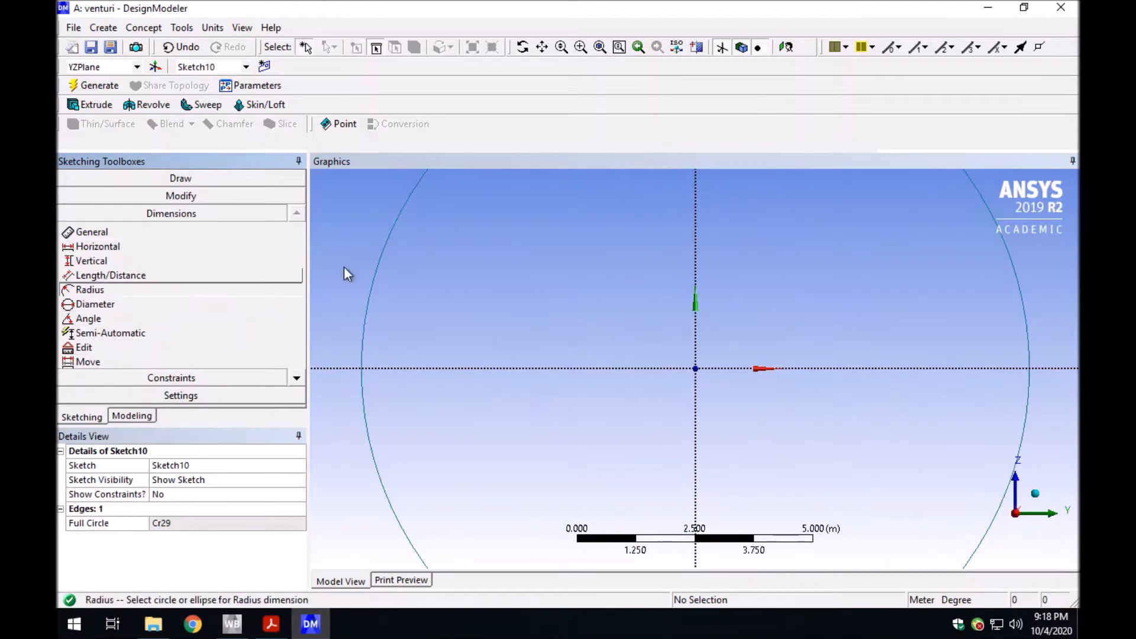
left_click(385, 253)
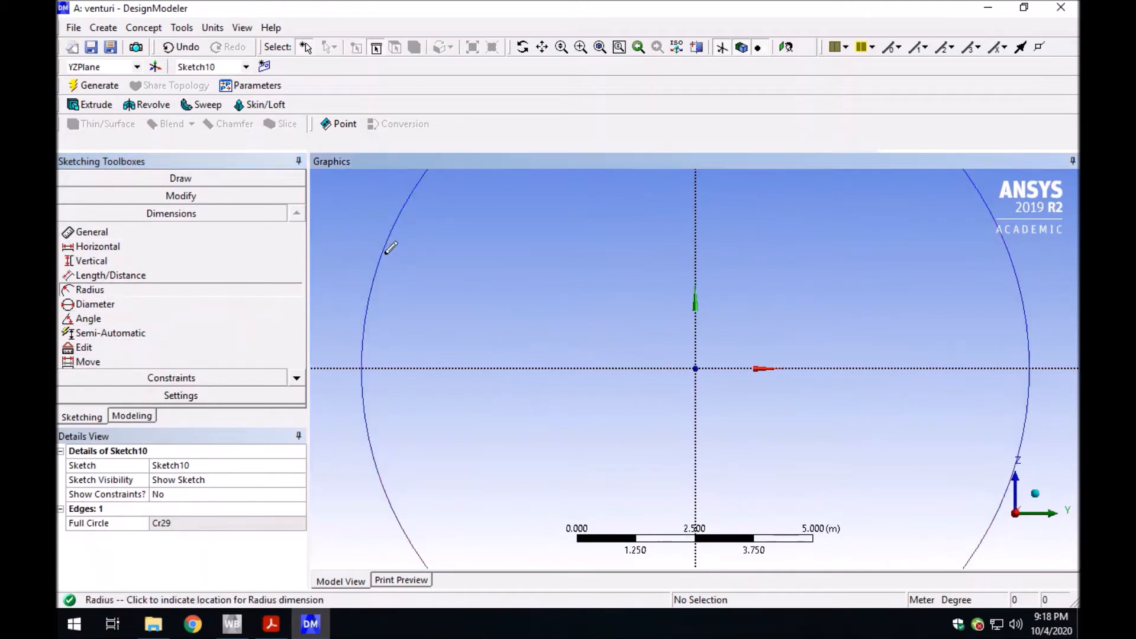
left_click(473, 282)
left_click(201, 523)
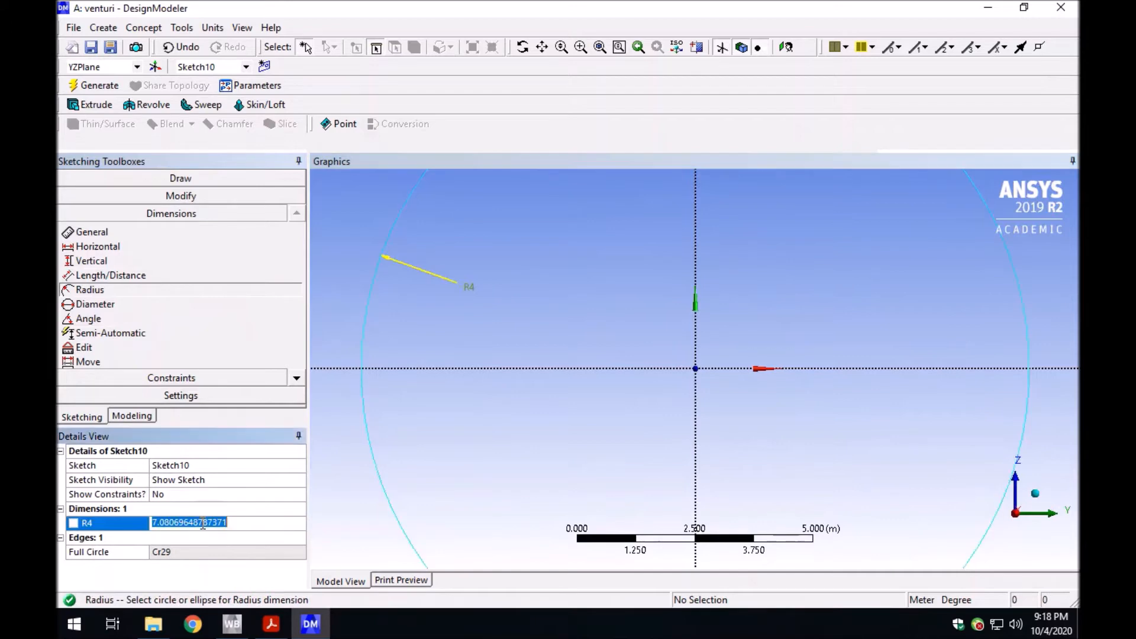
type("0.25")
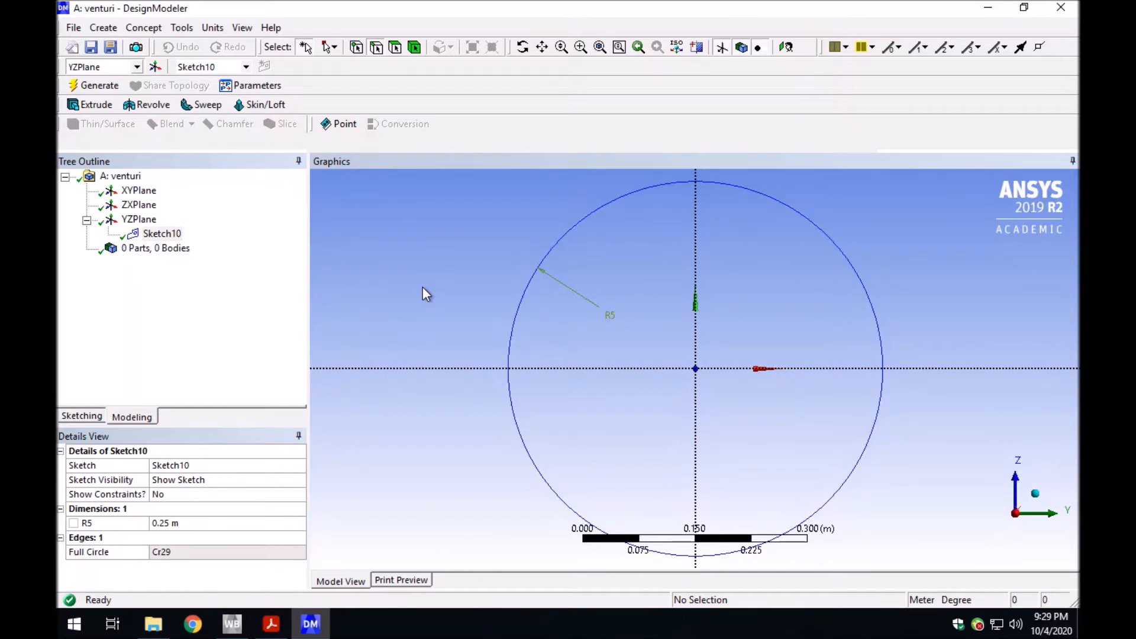
- Recheck the handout's lengths, then generate a new plane based on the YZPlane with an Offset Global X of 1 m
left_click(269, 629)
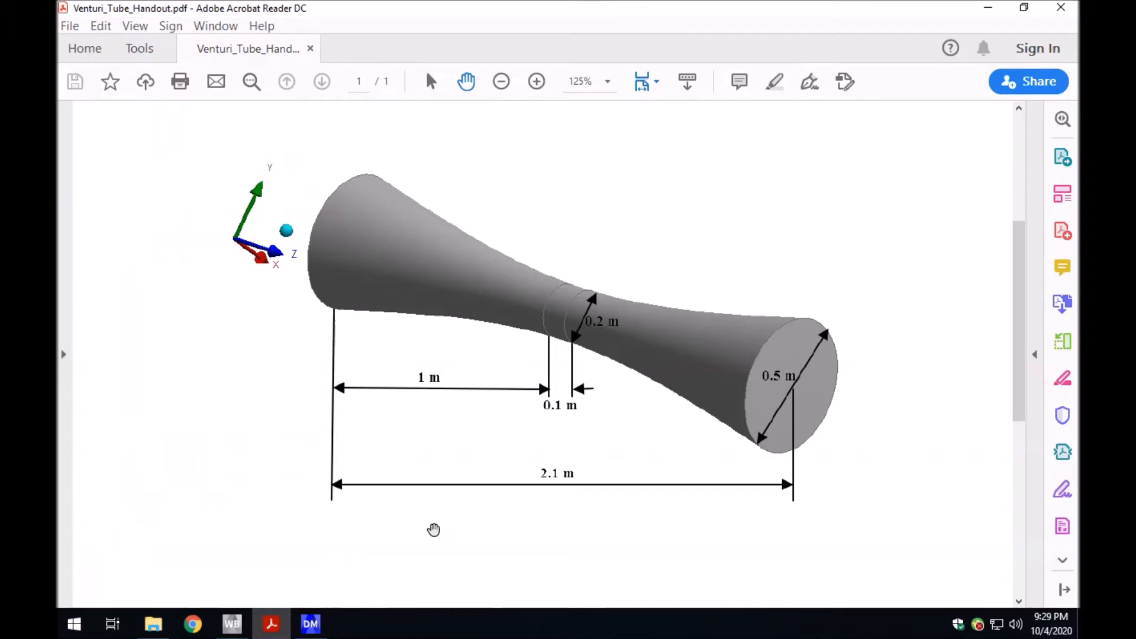
left_click(310, 624)
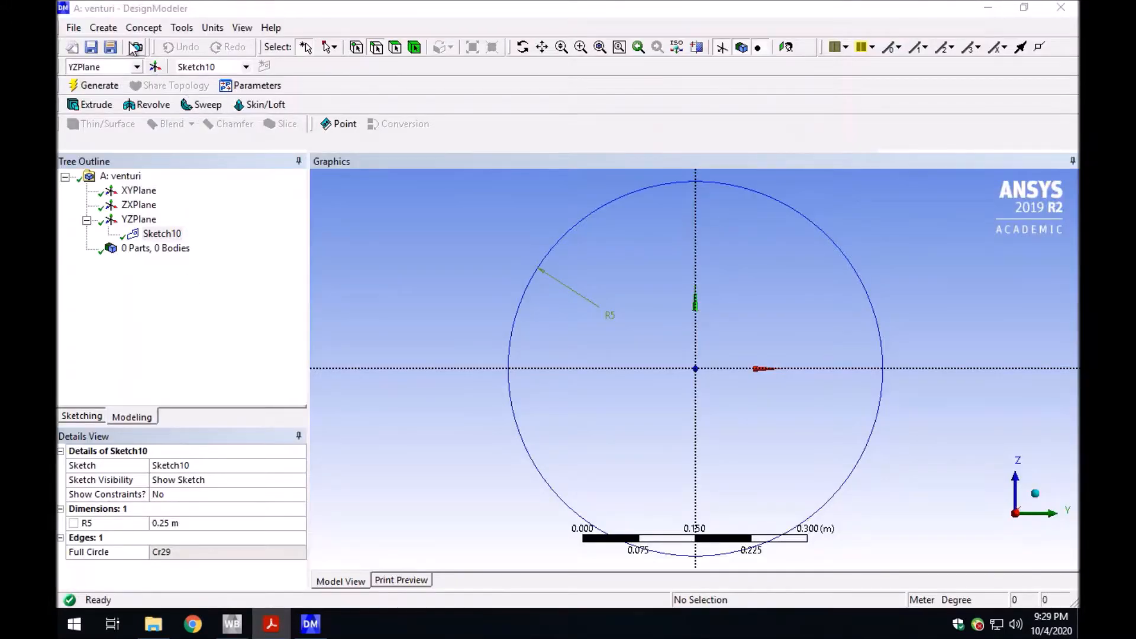
left_click(107, 28)
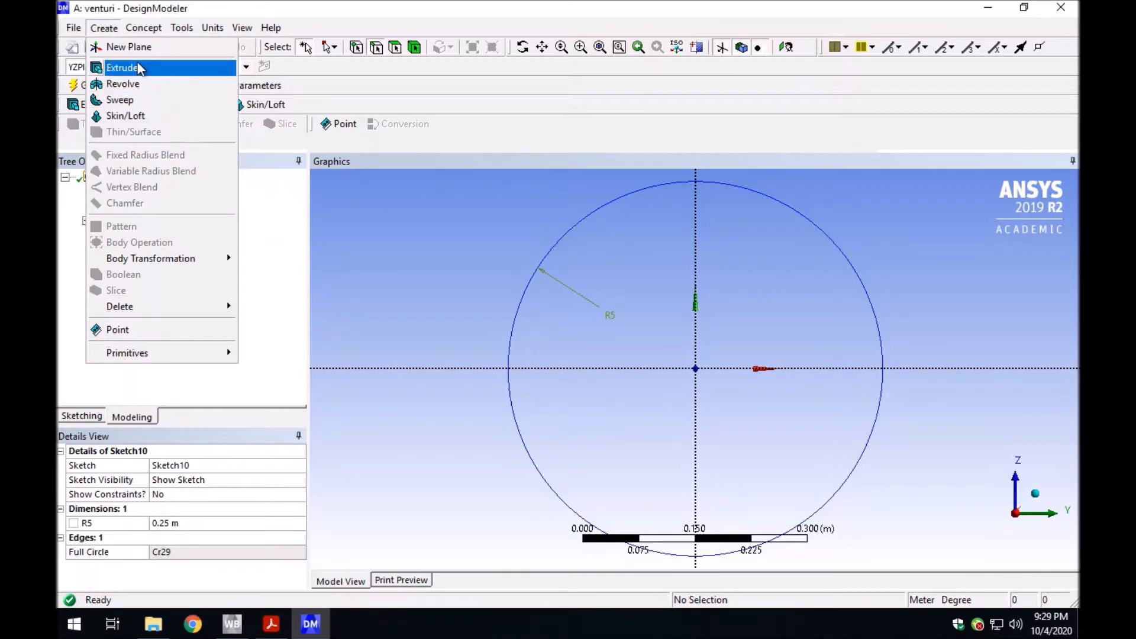
left_click(141, 53)
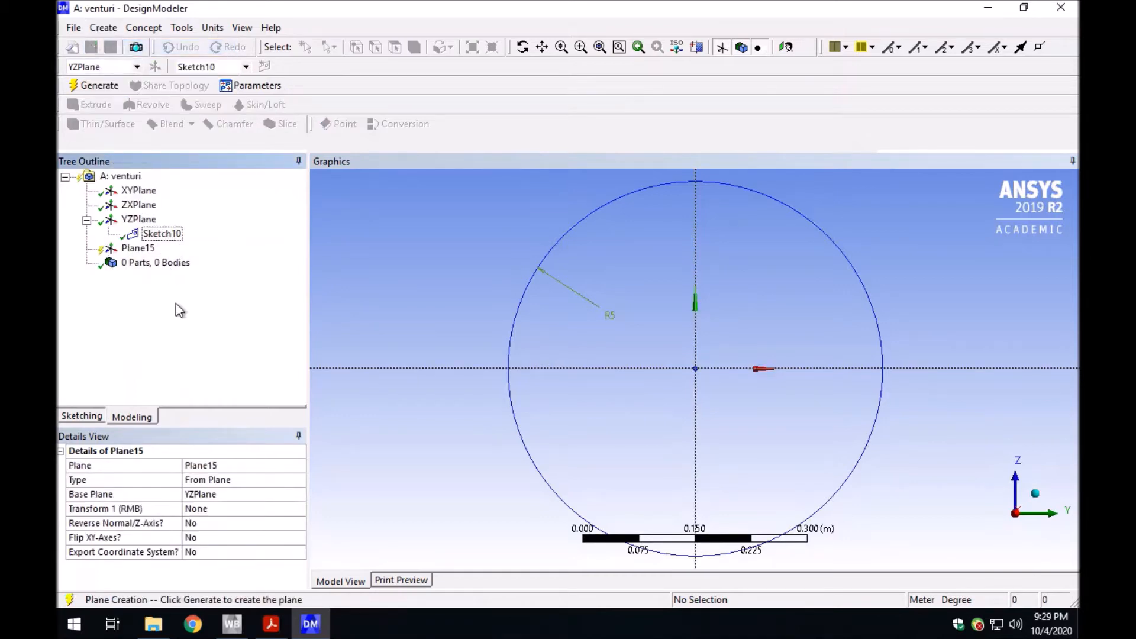
left_click(220, 511)
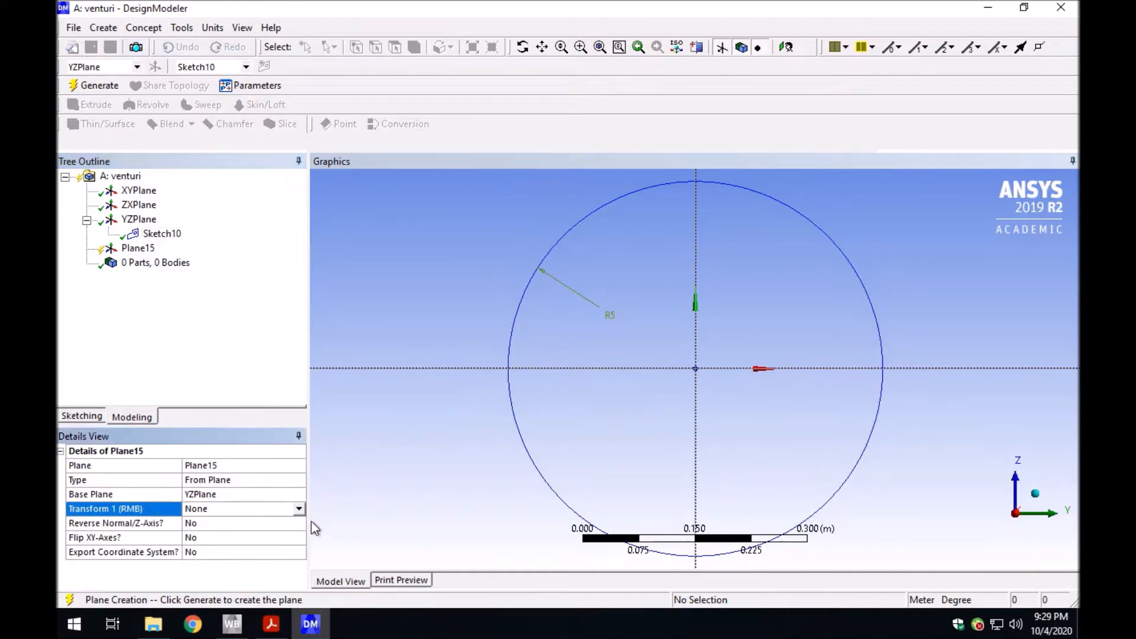
left_click(299, 509)
scroll(283, 536, "down", 3)
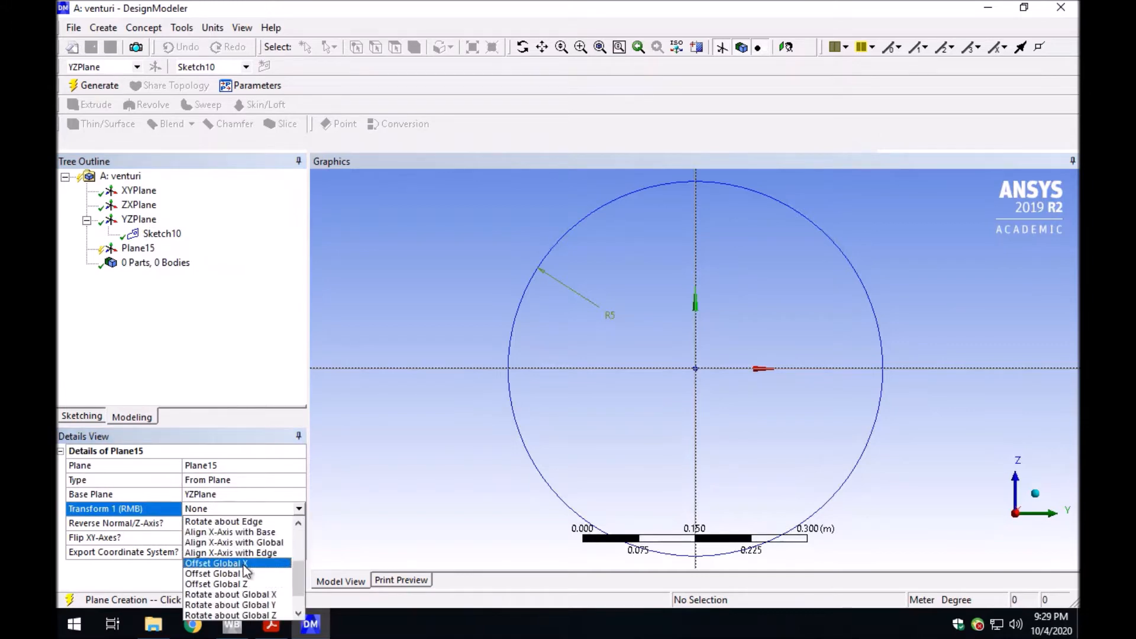
left_click(207, 564)
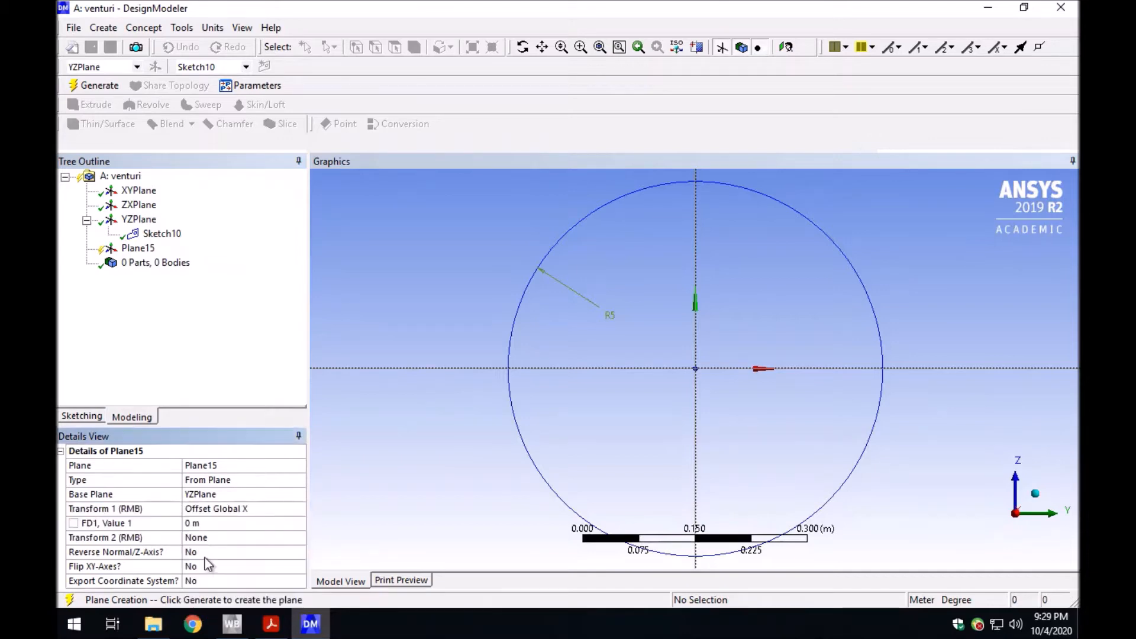
left_click(245, 523)
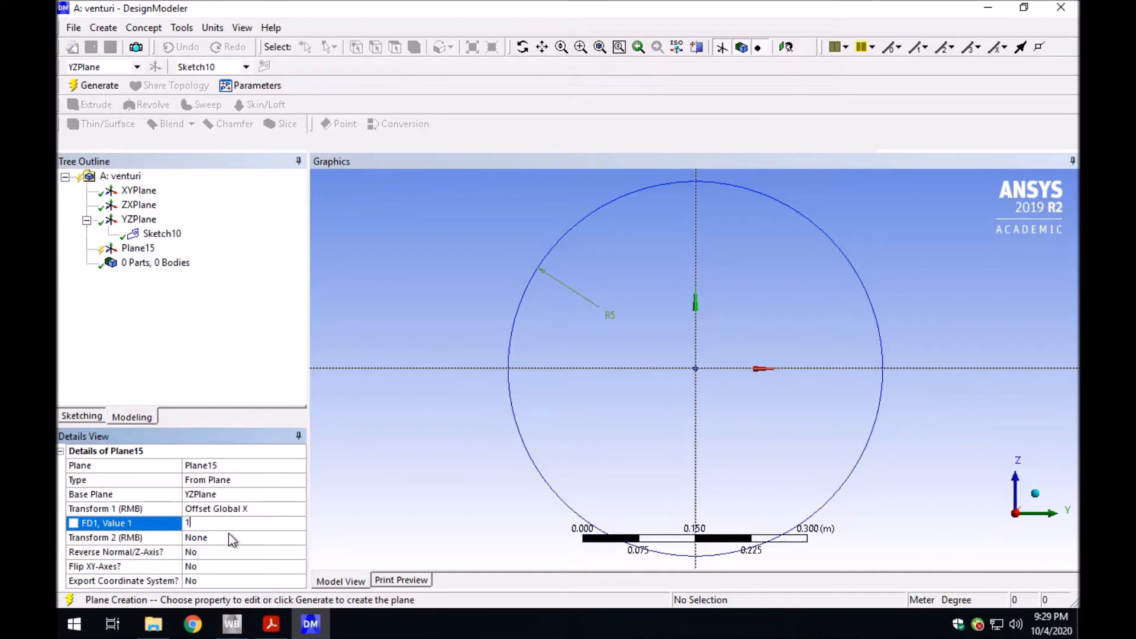
key("Return")
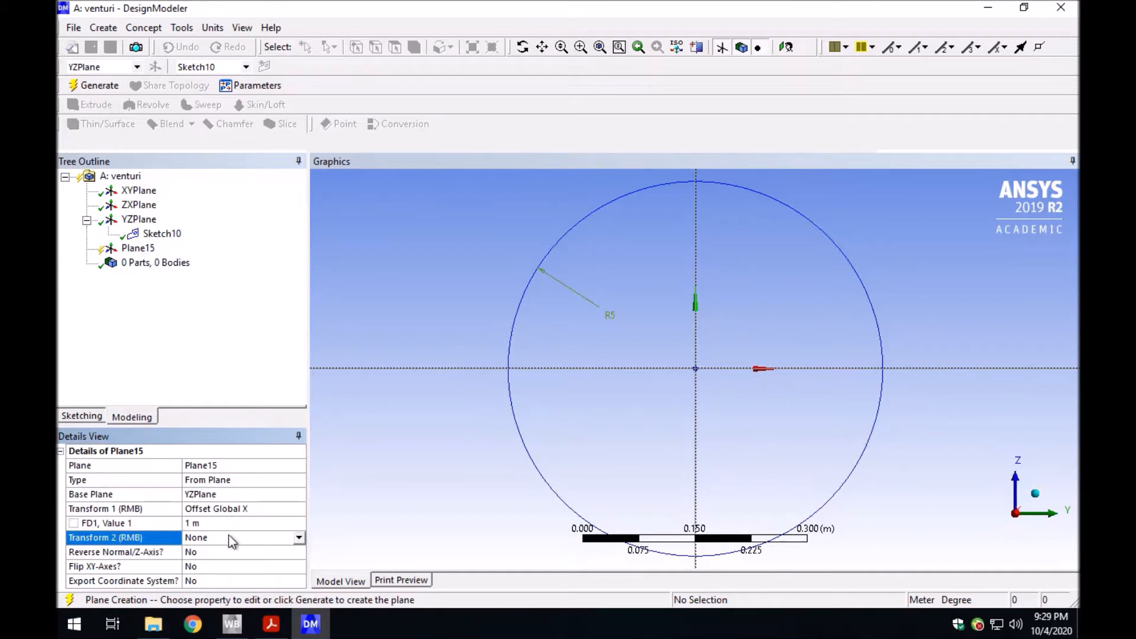
left_click(99, 90)
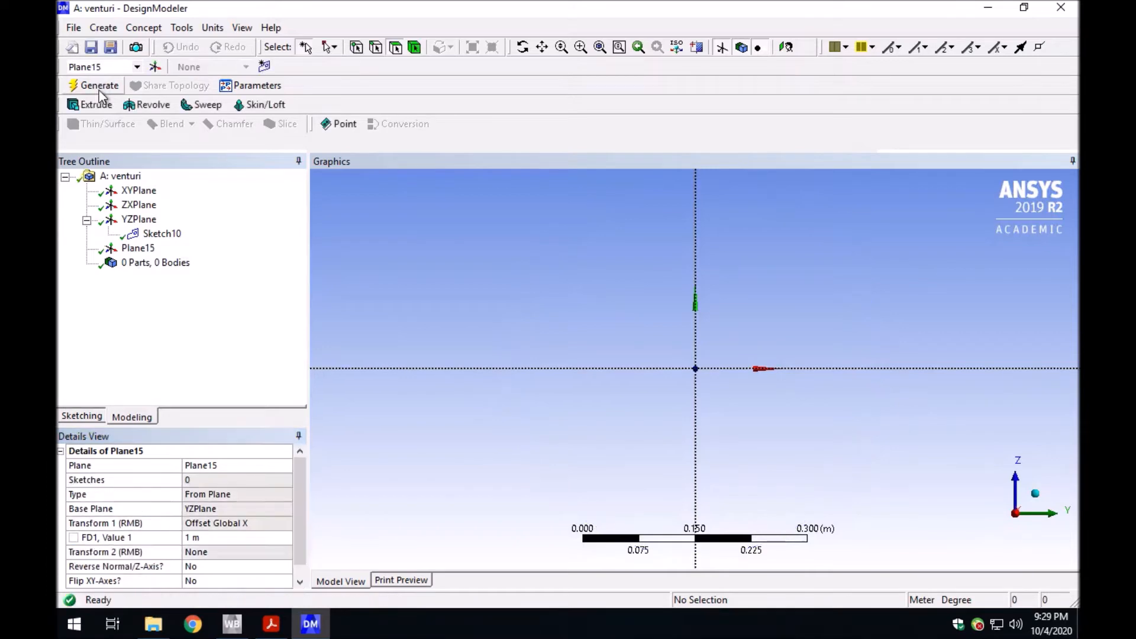
- Add a new sketch to the plane offset 1 m from the YZPlane and select it
left_click(136, 249)
right_click(136, 252)
left_click(114, 250)
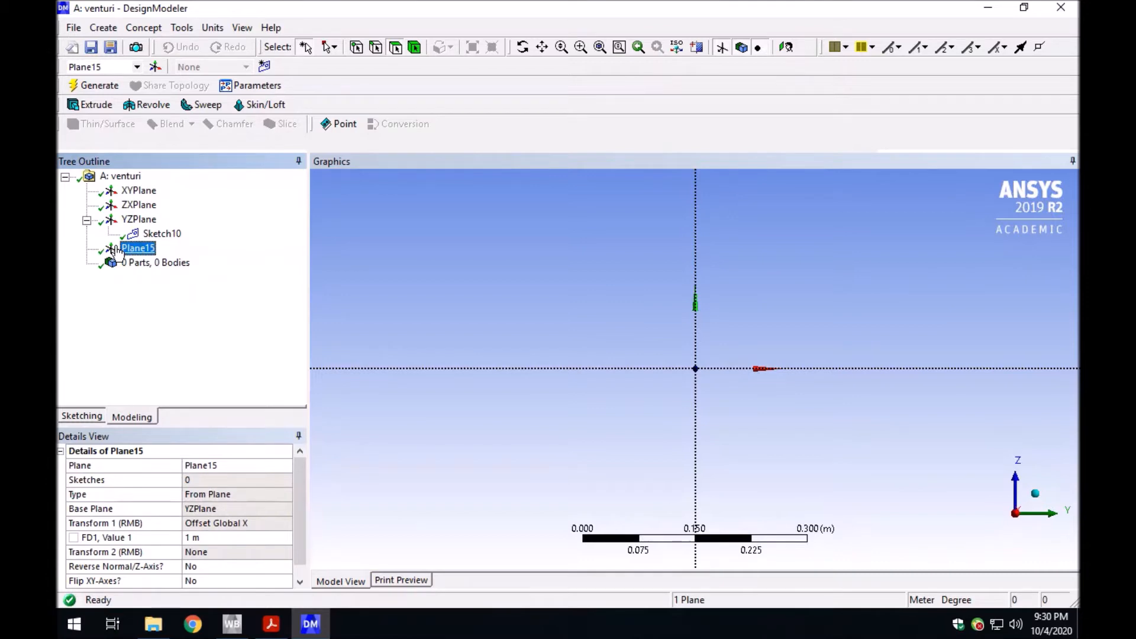
left_click(149, 252)
right_click(149, 252)
left_click(221, 144)
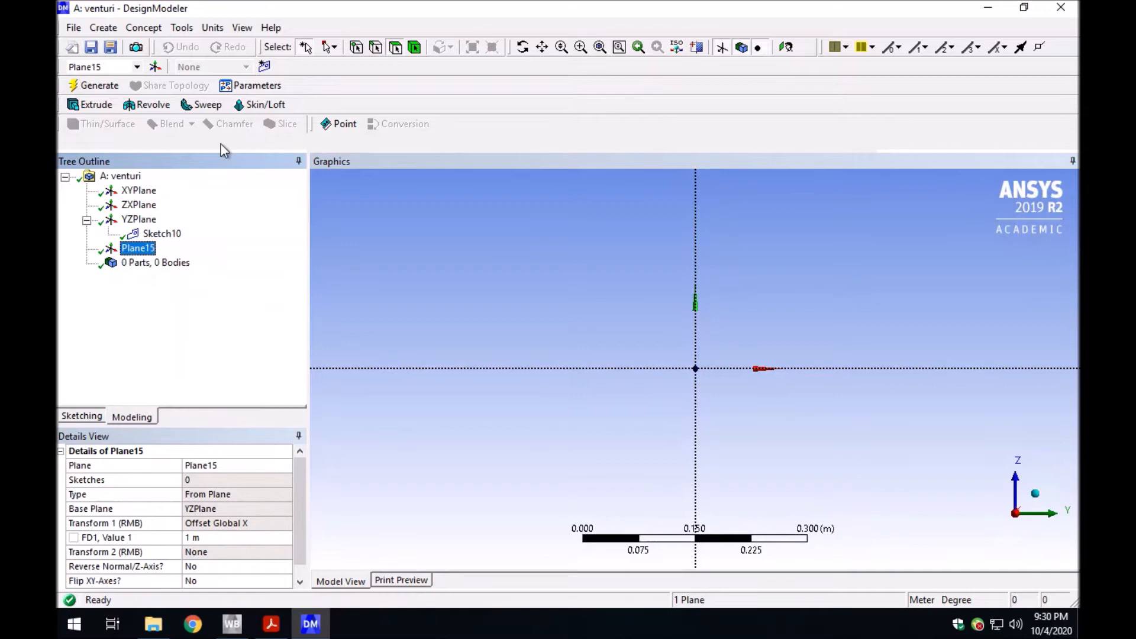
left_click(265, 68)
left_click(162, 262)
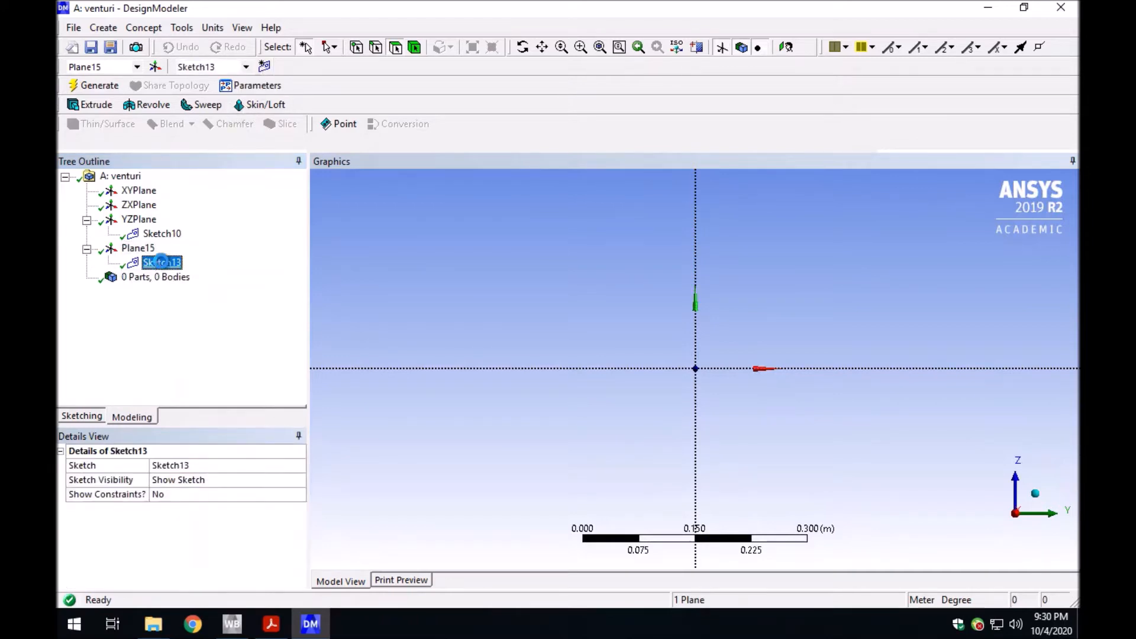
- Sketch a circle centred at the origin with a radius of about 0.13 m on the plane offset 1 m from the YZPlane
left_click(82, 417)
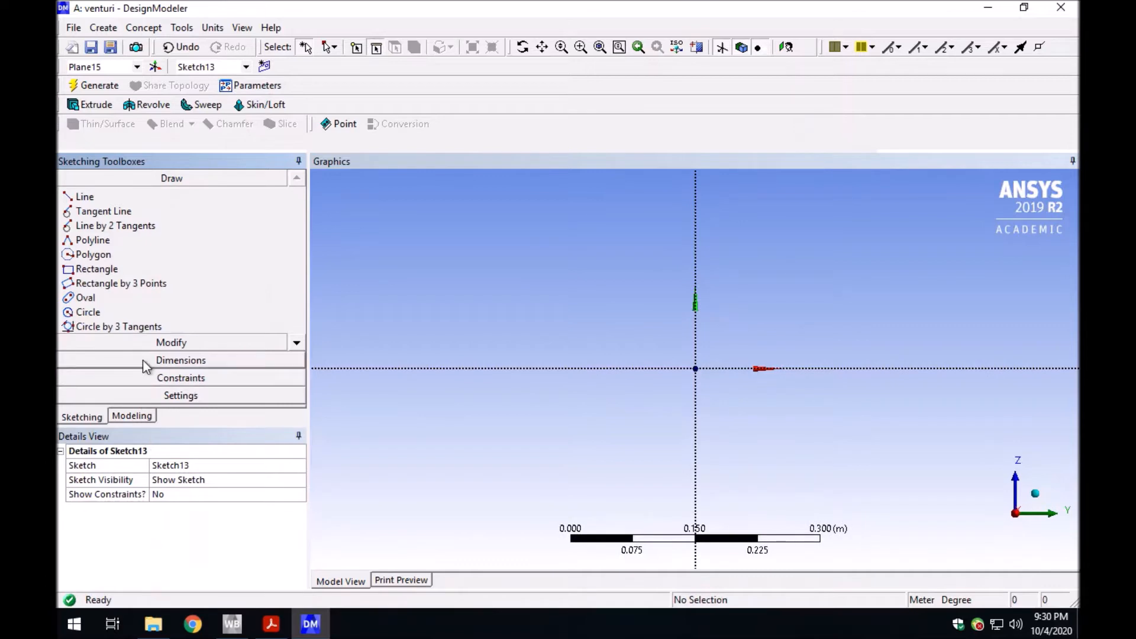
left_click(87, 312)
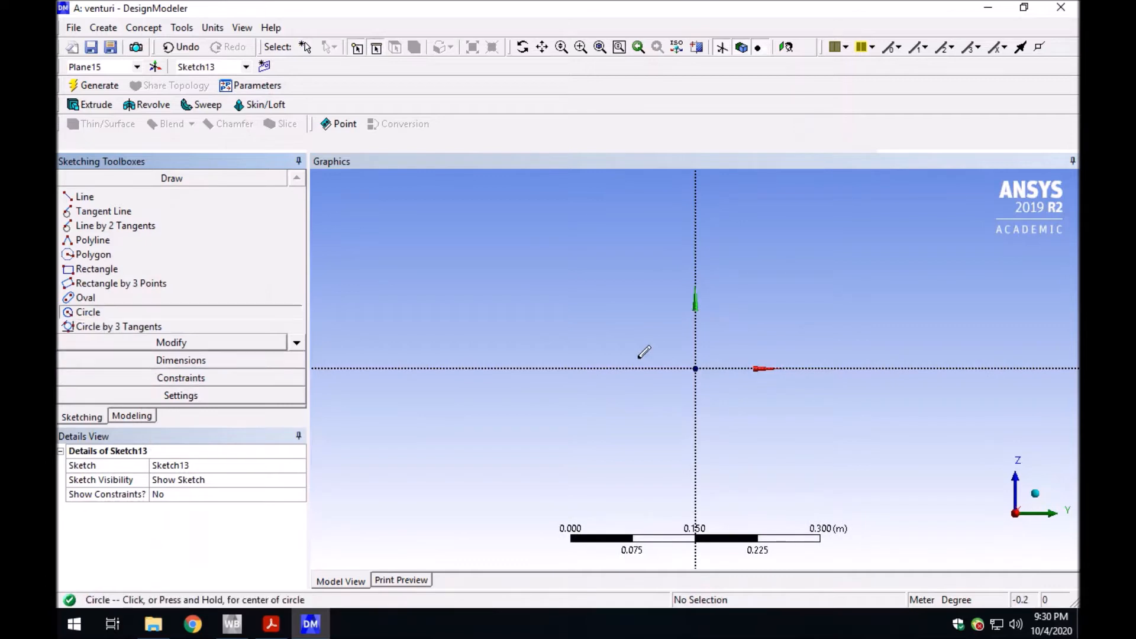
left_click(702, 367)
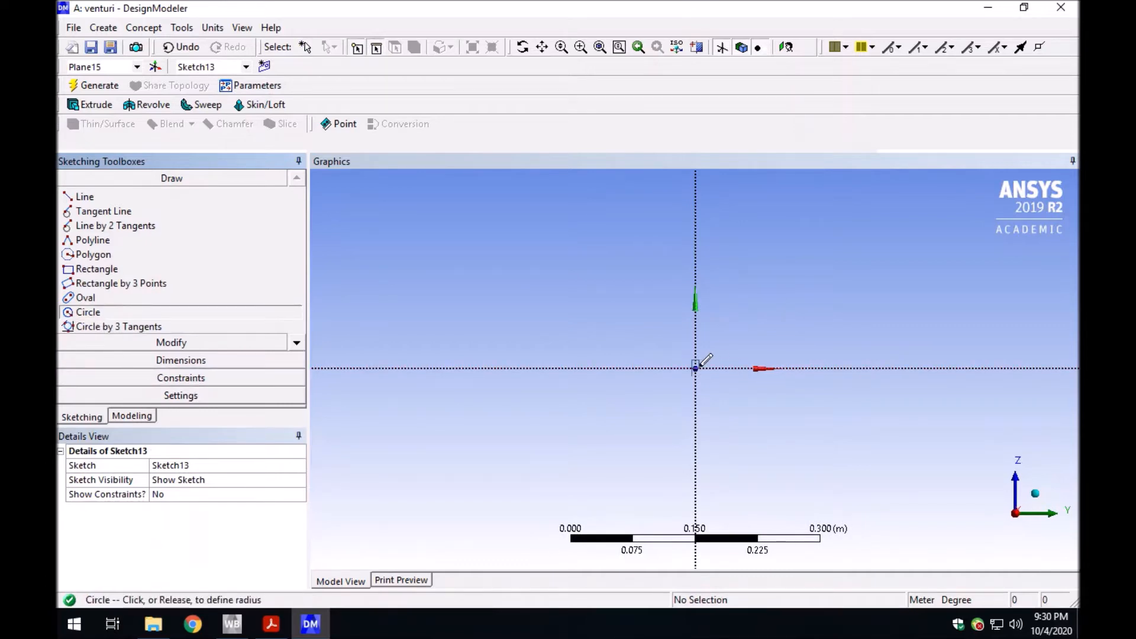
left_click(701, 253)
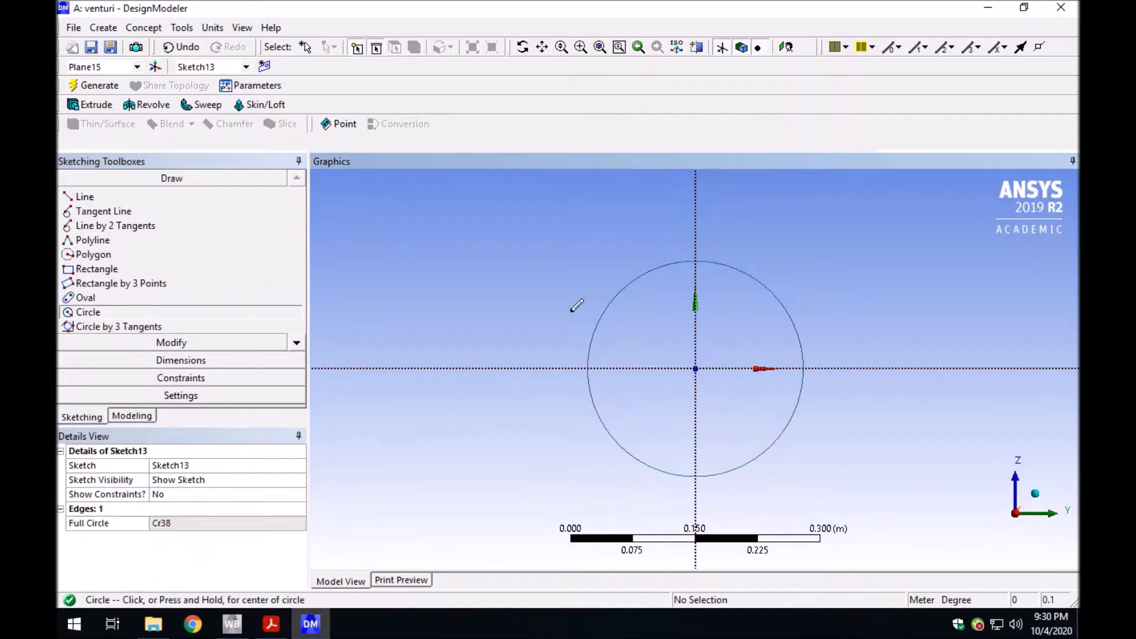
- Add a radius dimension to the new circle, check the throat diameter in the handout, and set the radius to 0.1 m
left_click(201, 362)
left_click(97, 290)
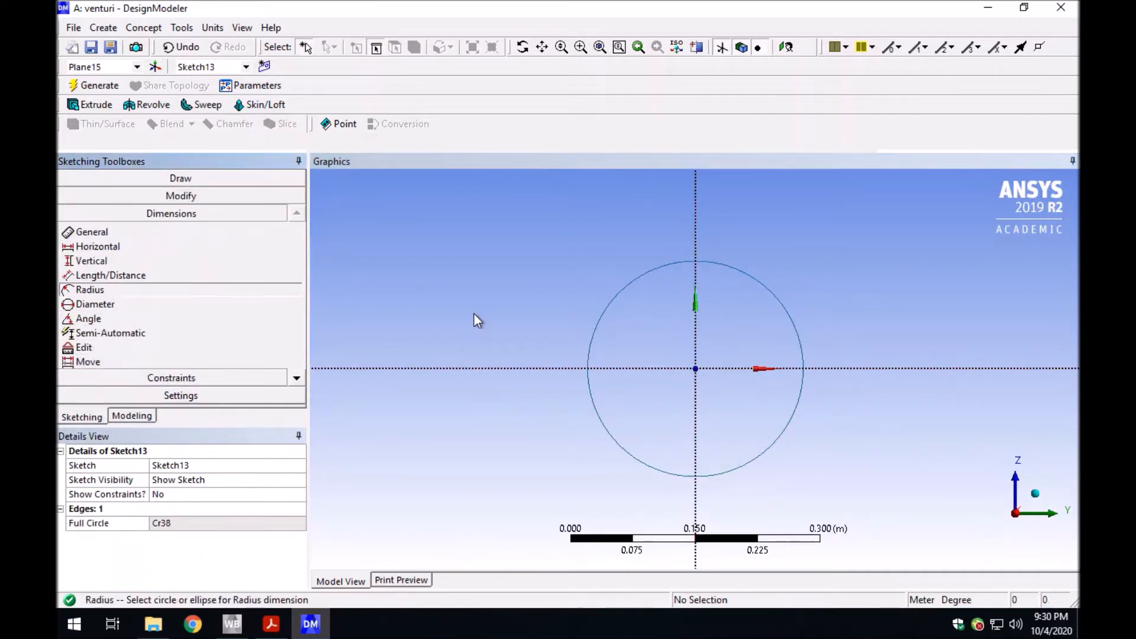
left_click(616, 302)
left_click(648, 331)
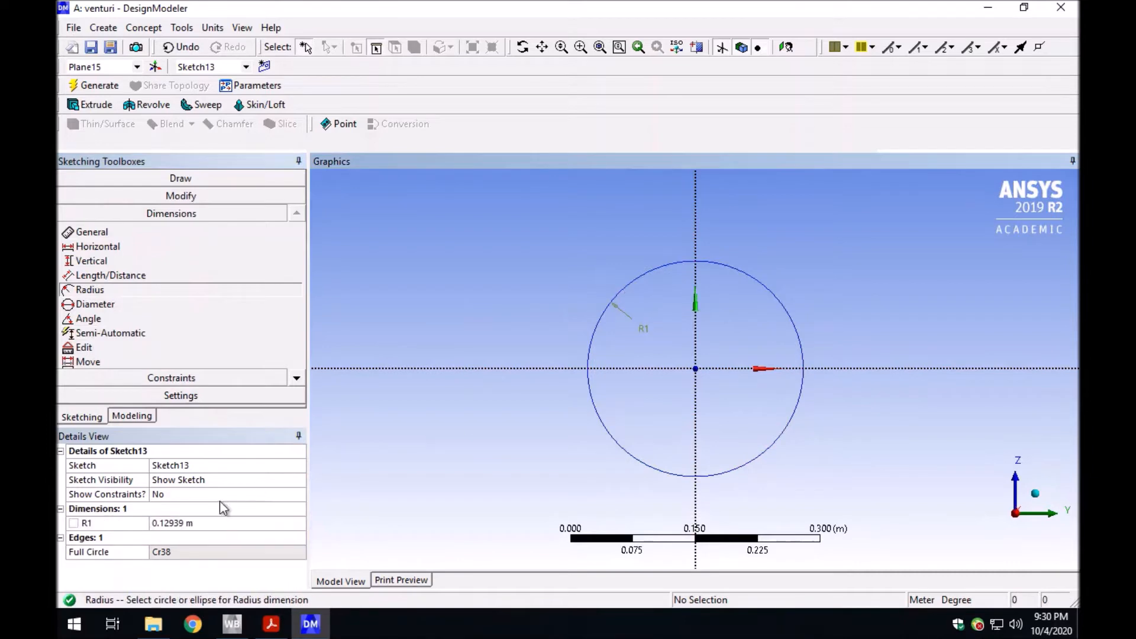
left_click(202, 522)
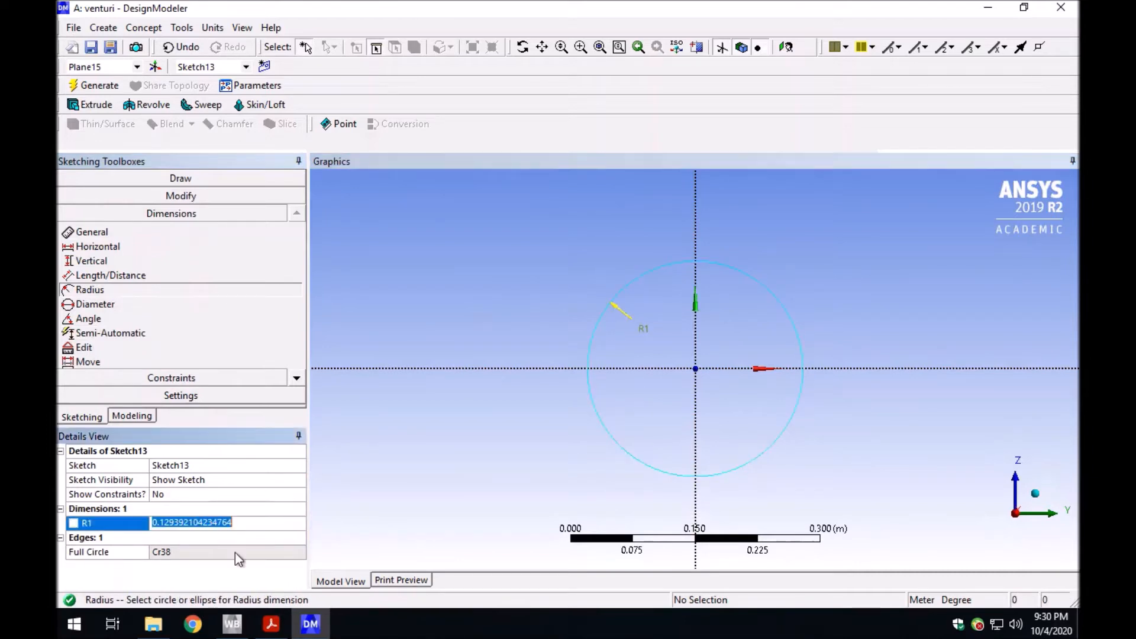
left_click(271, 623)
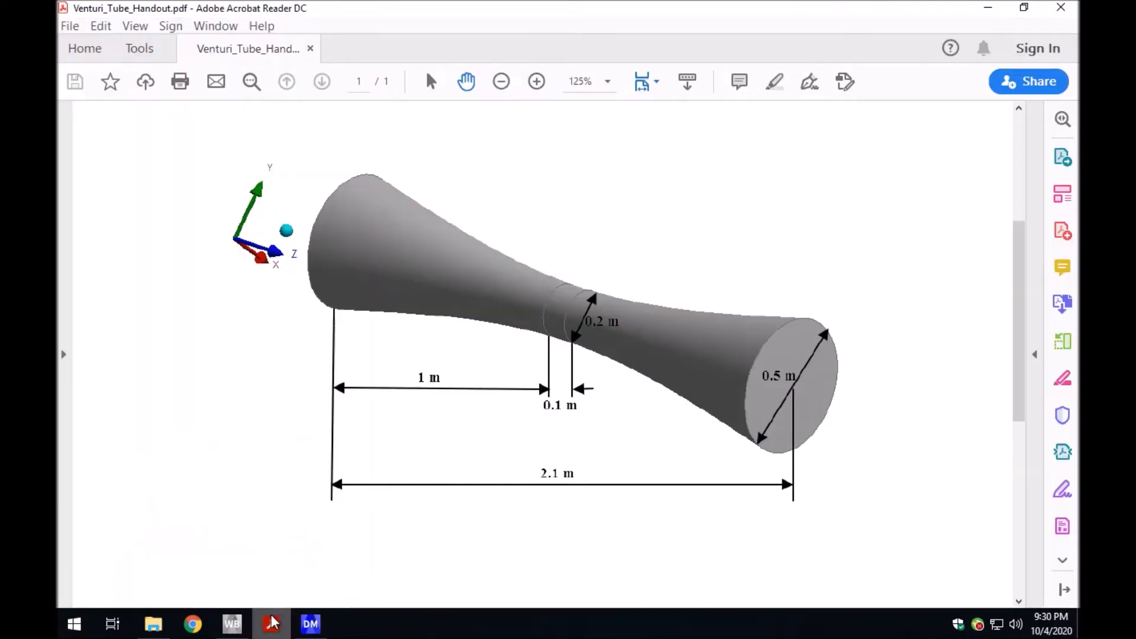
left_click(271, 623)
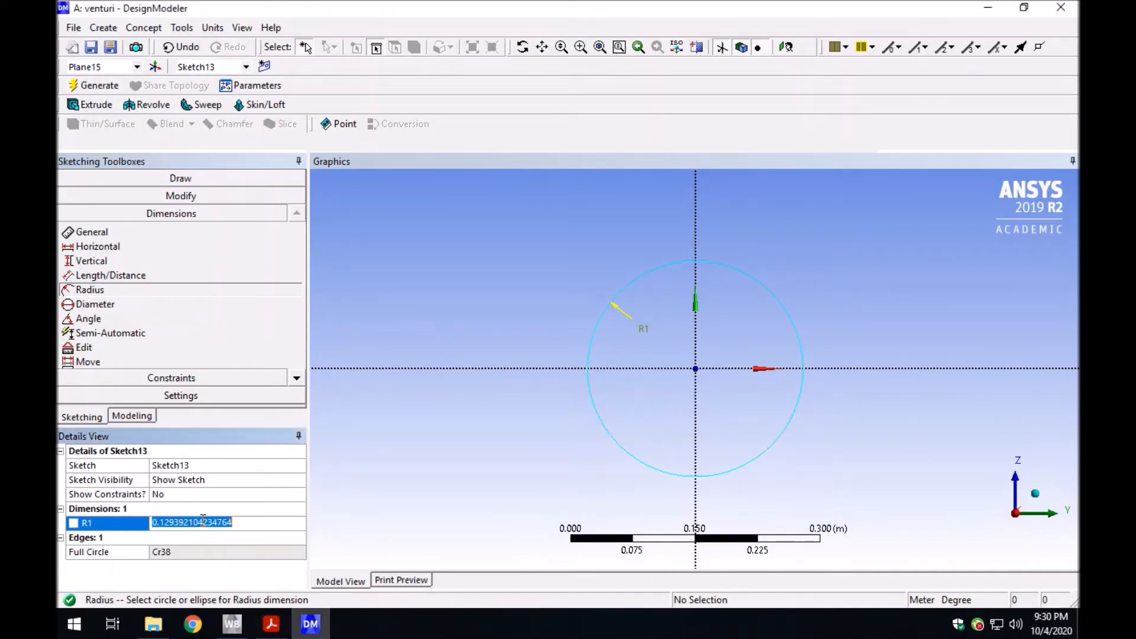
type("0.1")
key("Return")
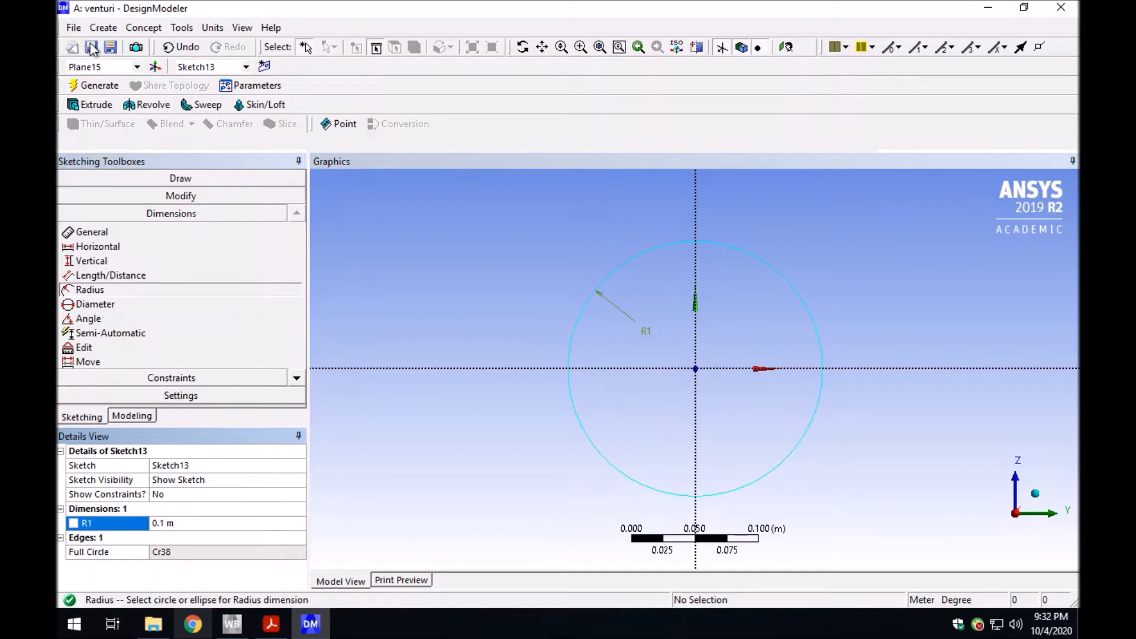
- Start a new plane based on Plane15 and set its first transform to Offset Global X
left_click(103, 28)
left_click(117, 47)
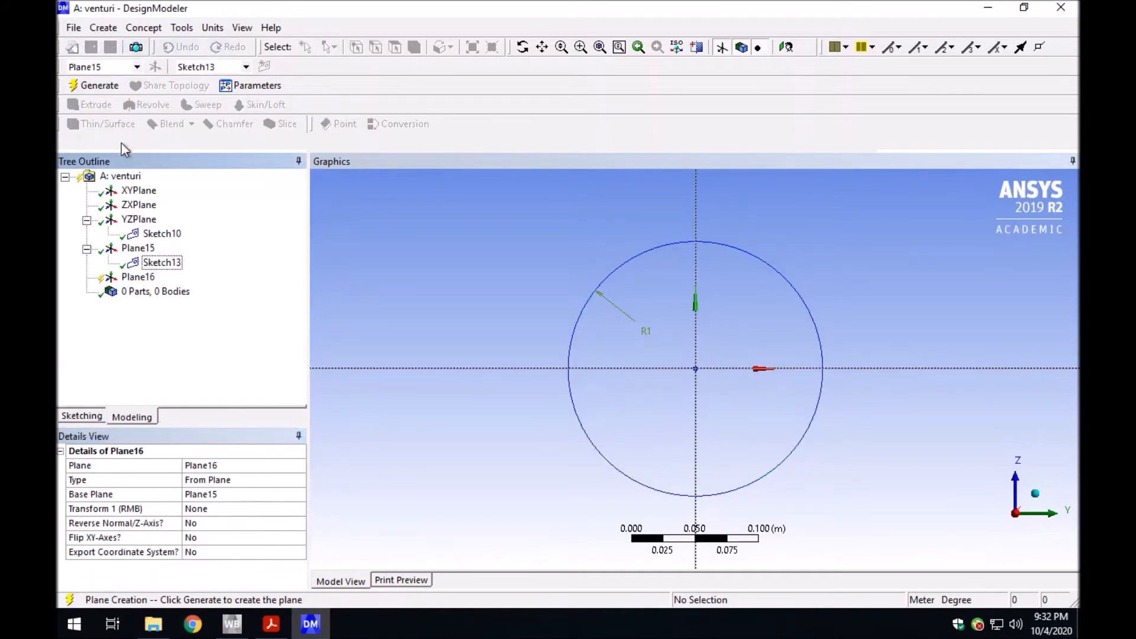
left_click(220, 509)
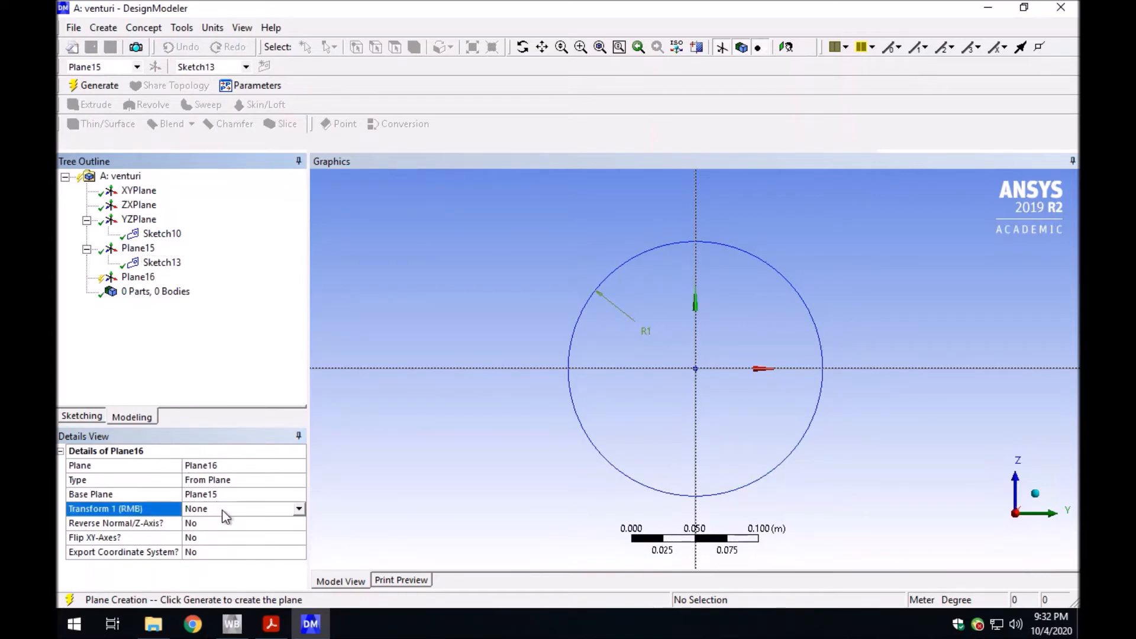
left_click(299, 510)
scroll(280, 548, "down", 3)
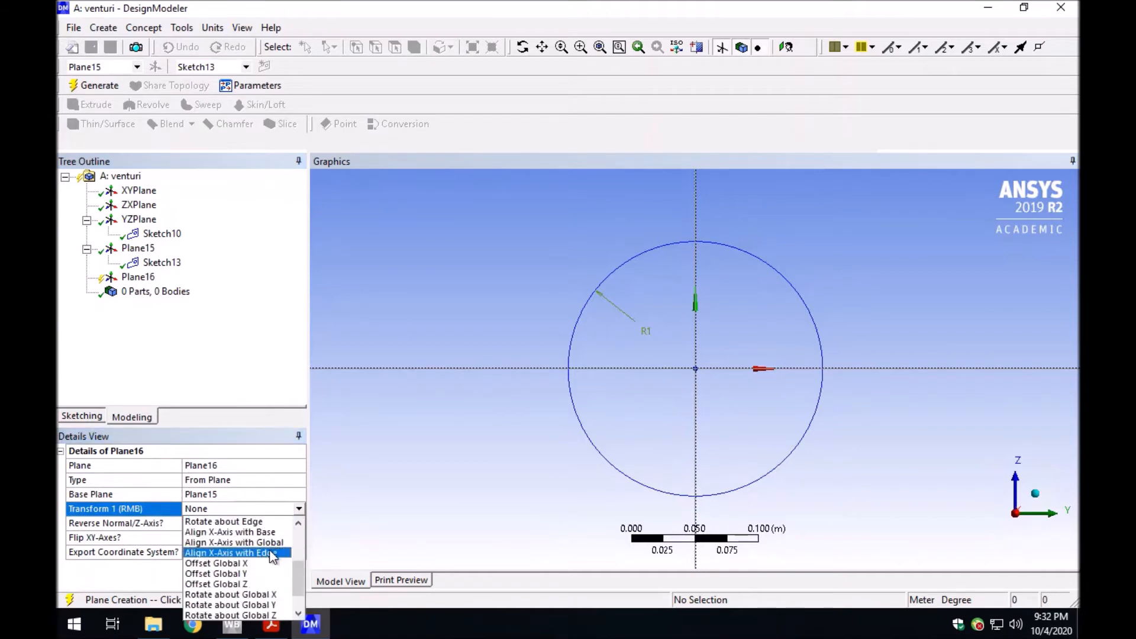
scroll(260, 565, "down", 1)
scroll(260, 564, "up", 2)
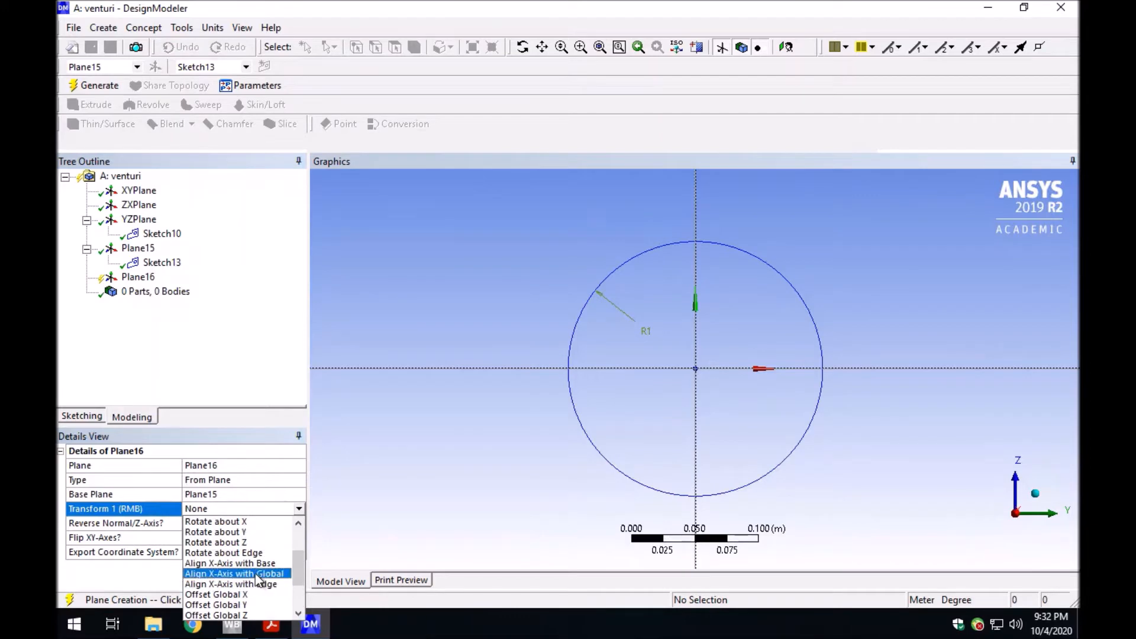
scroll(258, 579, "up", 1)
scroll(257, 583, "down", 2)
left_click(257, 598)
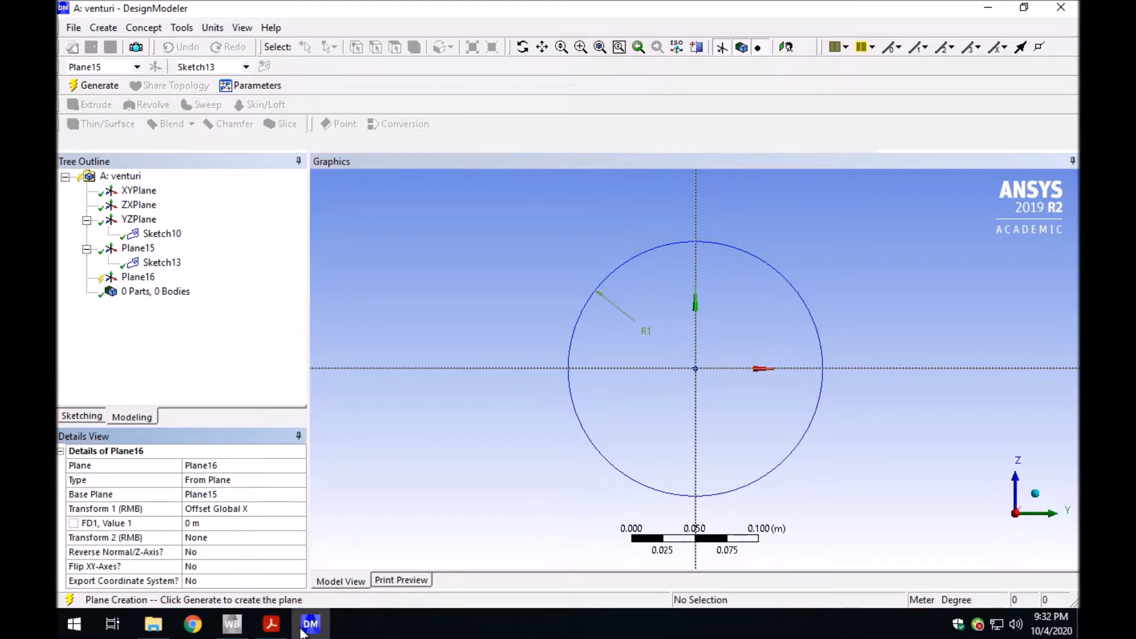
- Check the throat length in the handout, set the new plane's offset to 0.1 m and generate it
left_click(271, 631)
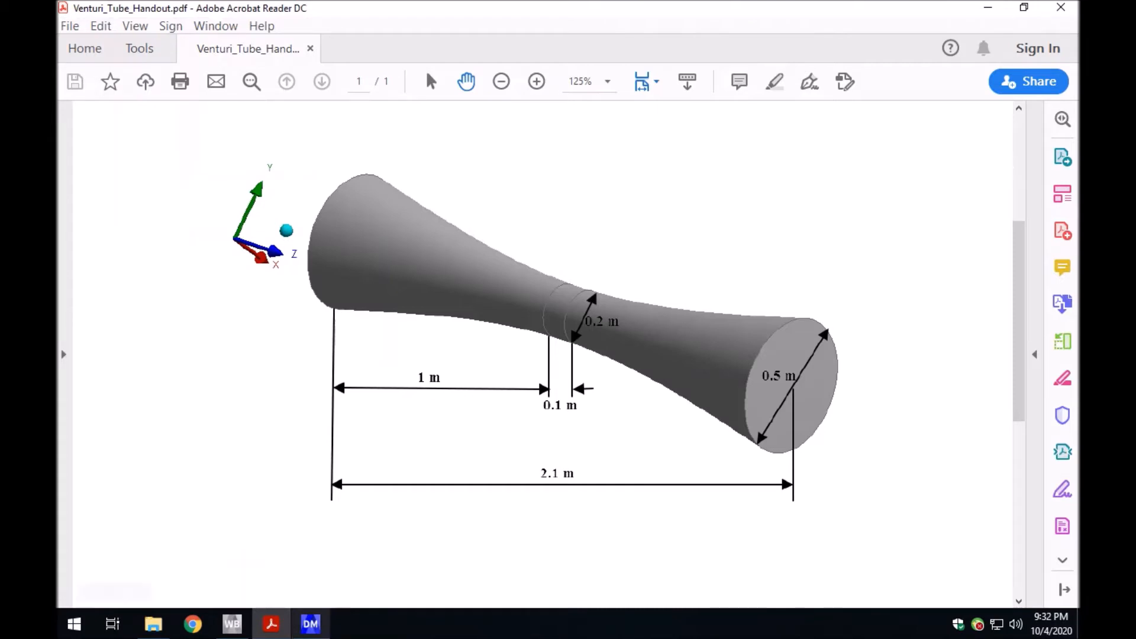
left_click(310, 624)
left_click(232, 524)
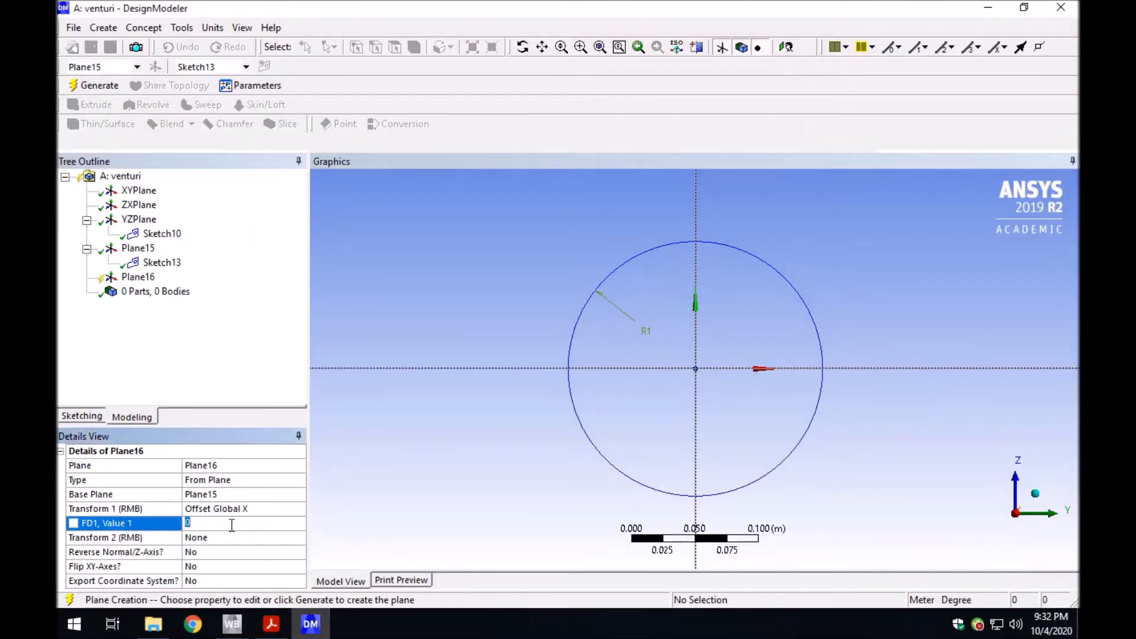
type("0")
key("BackSpace")
key("BackSpace")
key("BackSpace")
left_click(115, 90)
- Add a sketch to the plane at the throat's end and draw an origin-centred circle about 0.18 m in diameter
left_click(126, 278)
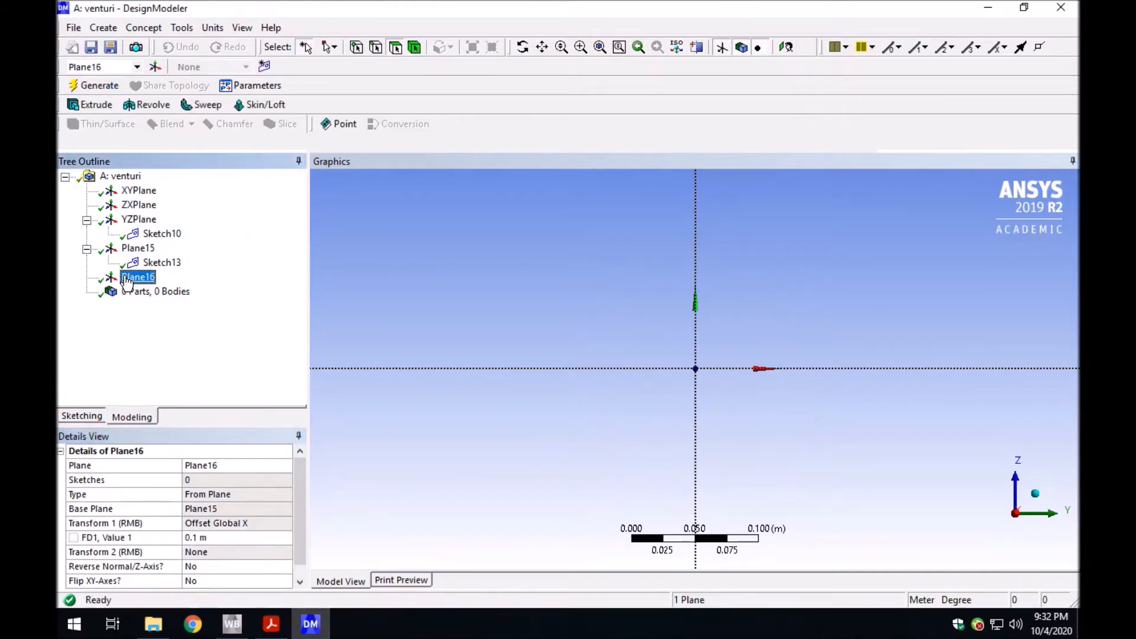
left_click(264, 66)
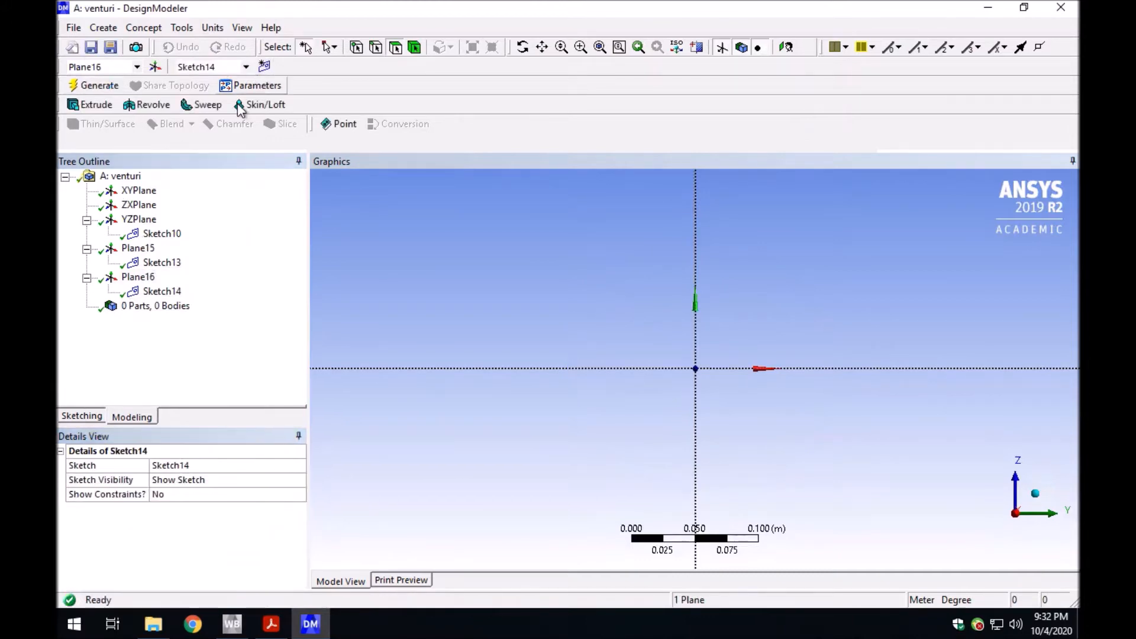
left_click(96, 418)
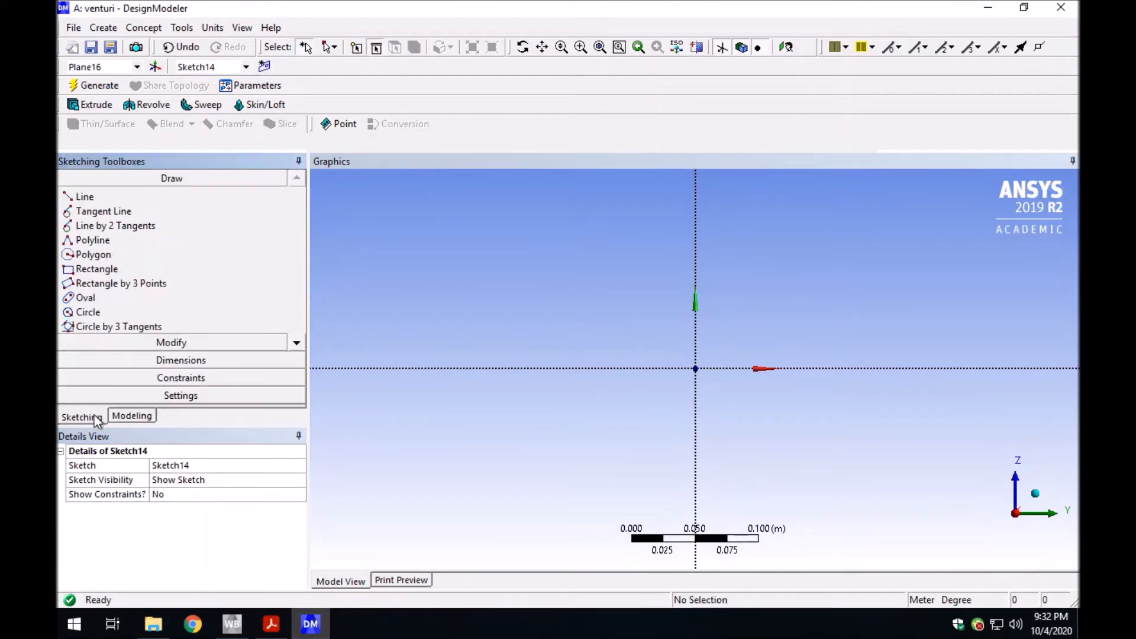
left_click(128, 313)
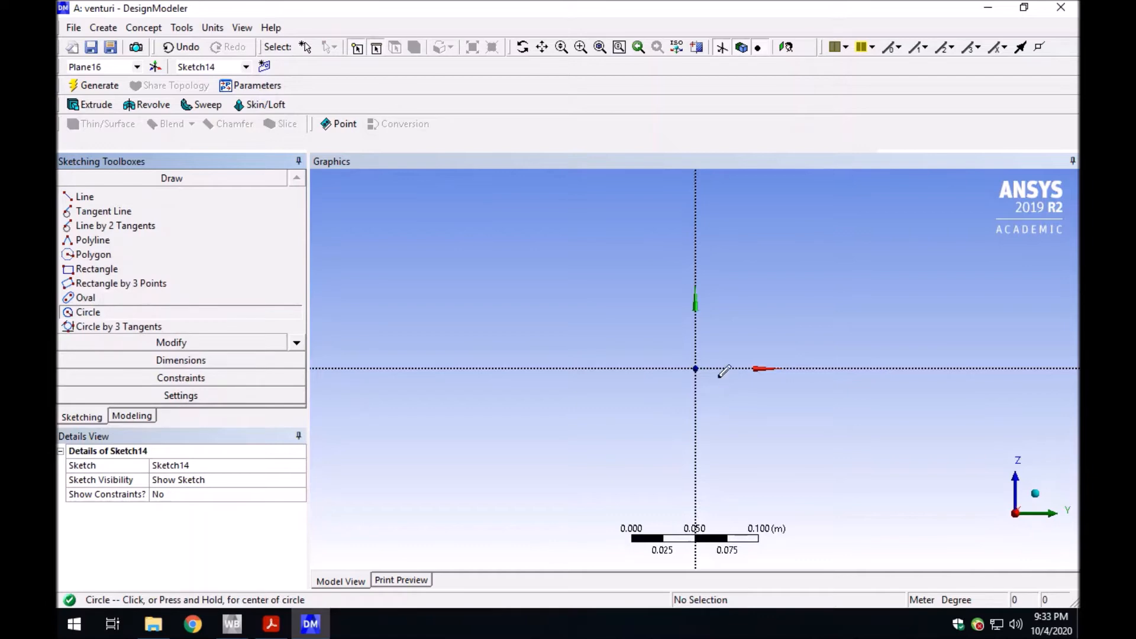
left_click(695, 368)
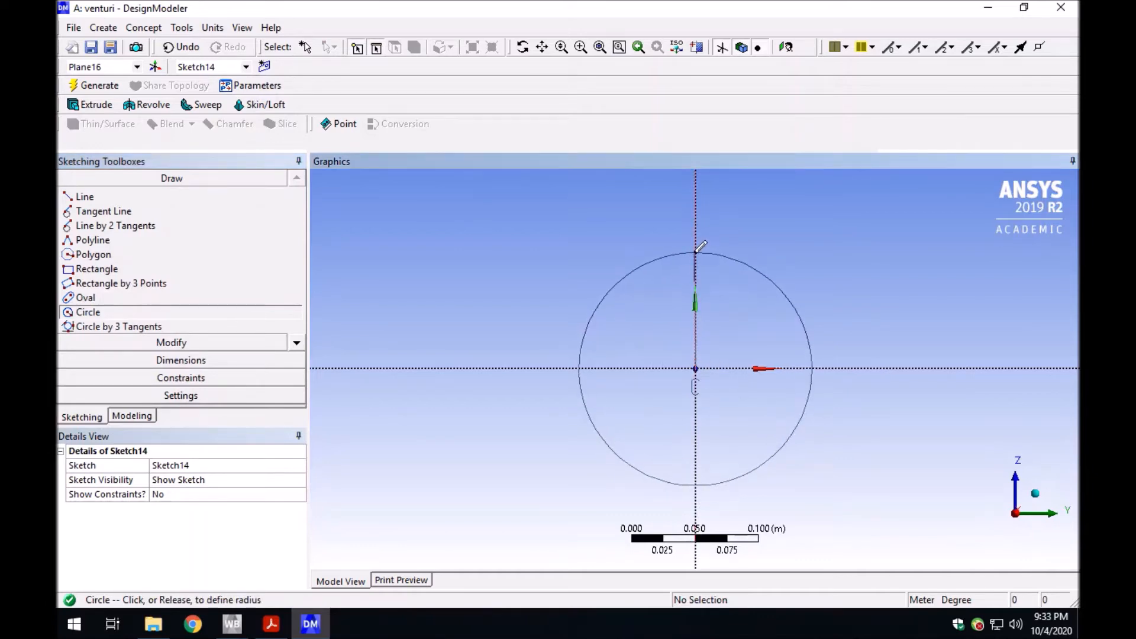
left_click(697, 251)
- Add a diameter dimension to the circle on Plane16 and set it to 0.2 m
left_click(201, 361)
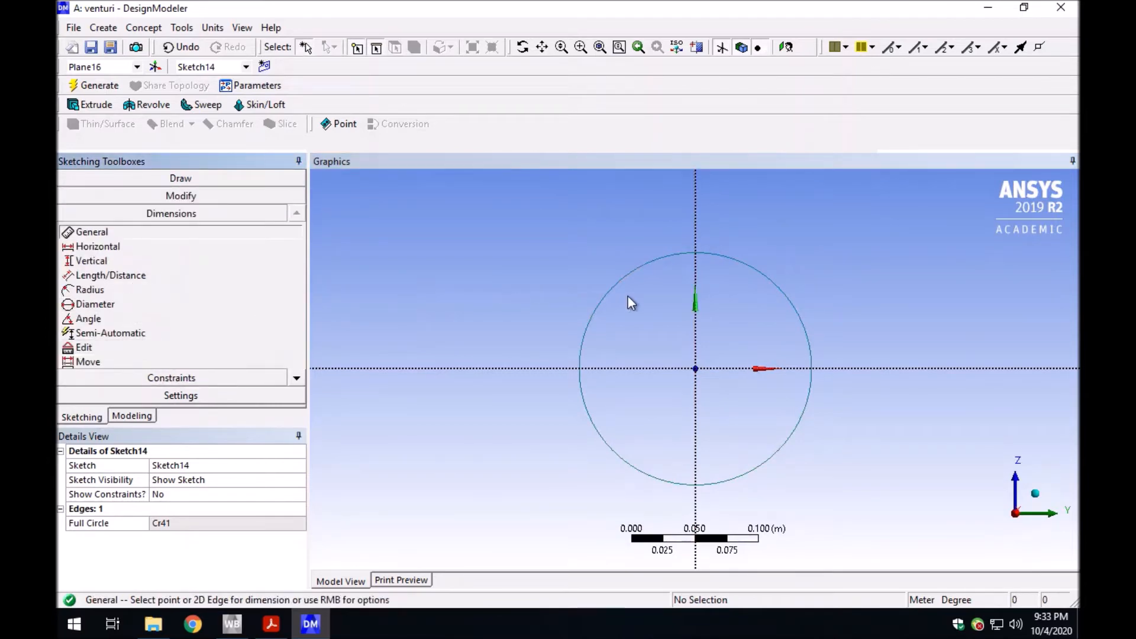
left_click(615, 282)
left_click(633, 311)
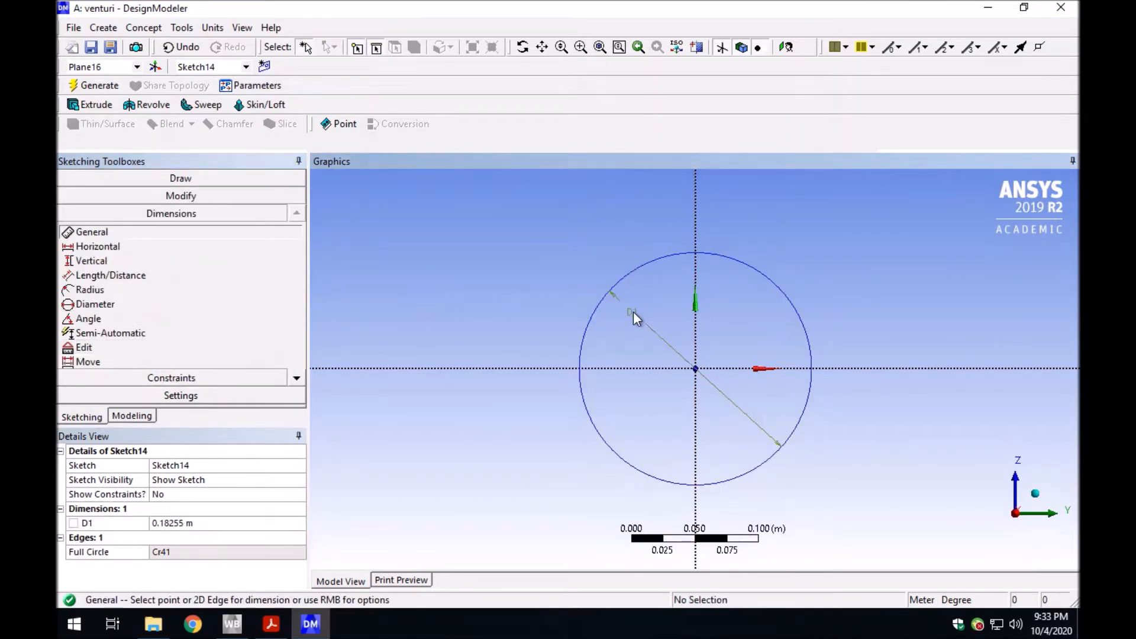
left_click(227, 522)
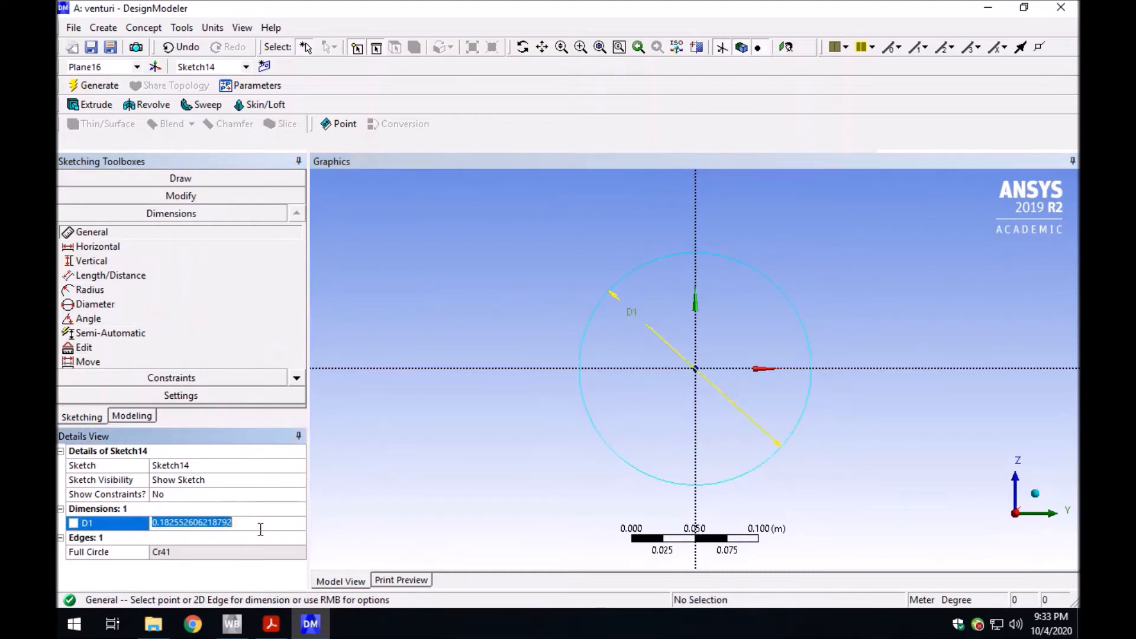
type("0.2")
key("Return")
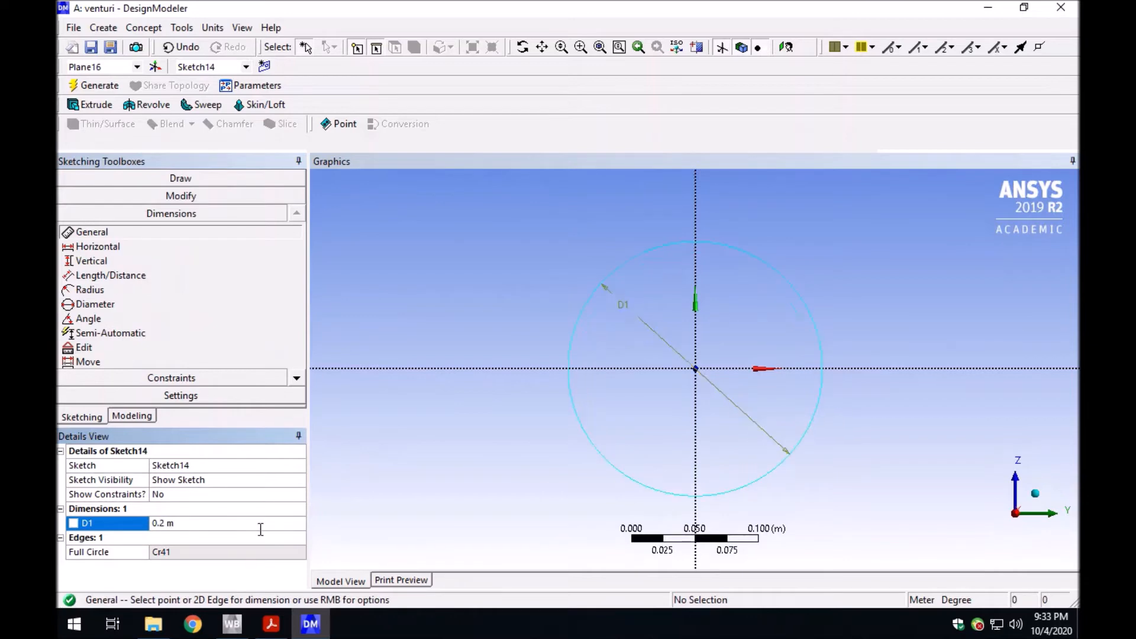
- Start another new plane based on Plane16 and check the length of the outlet section in the handout
left_click(131, 417)
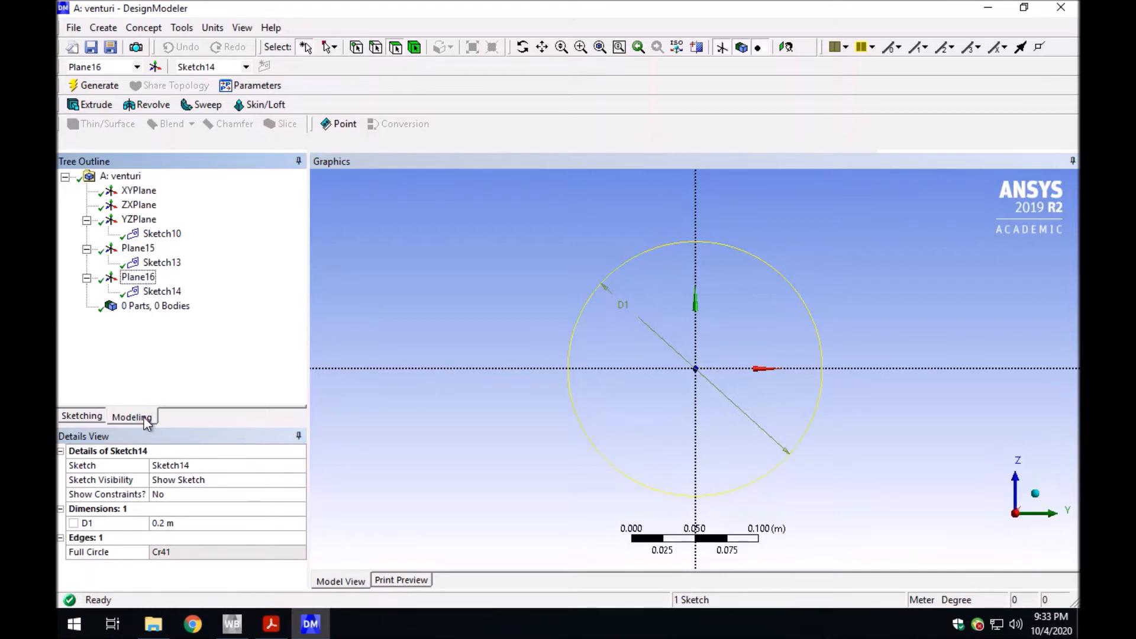
left_click(100, 29)
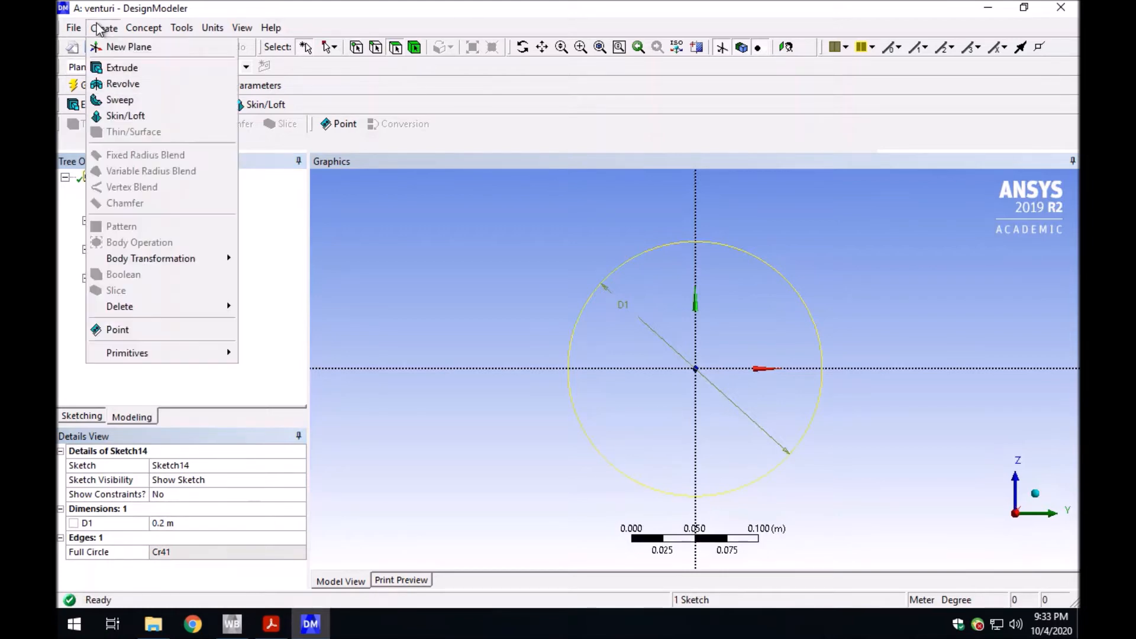
left_click(129, 47)
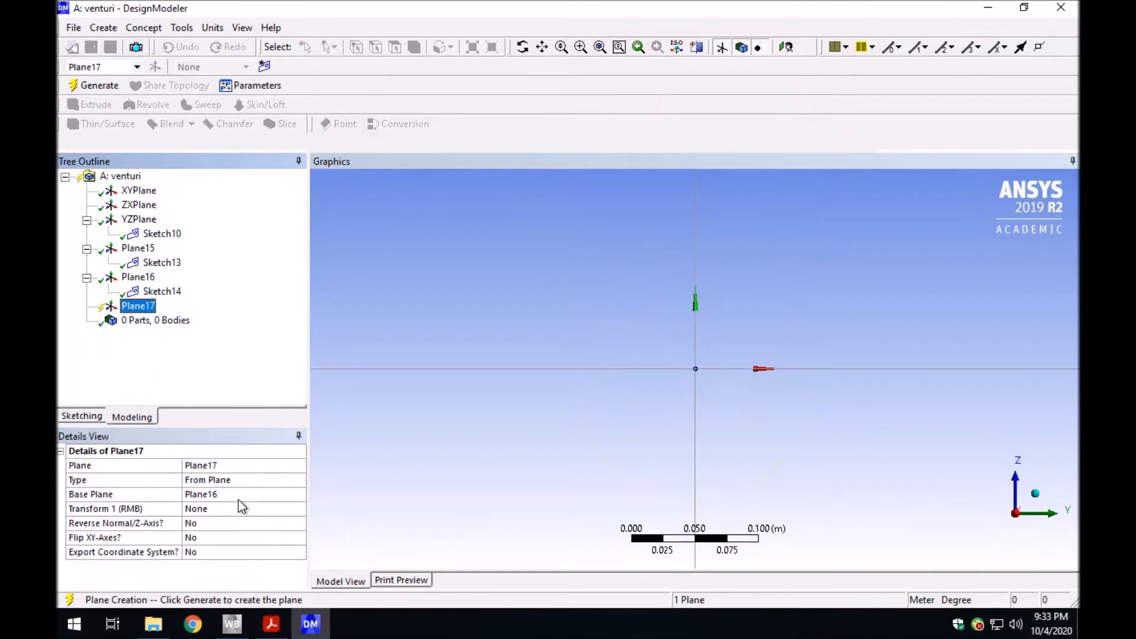
left_click(283, 632)
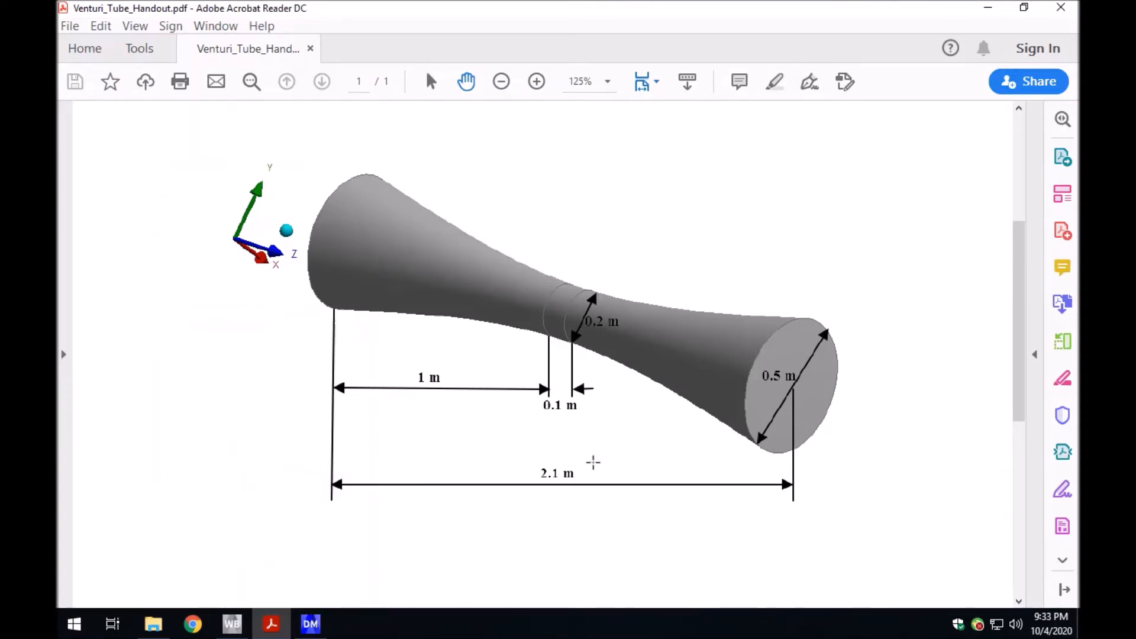
left_click(310, 623)
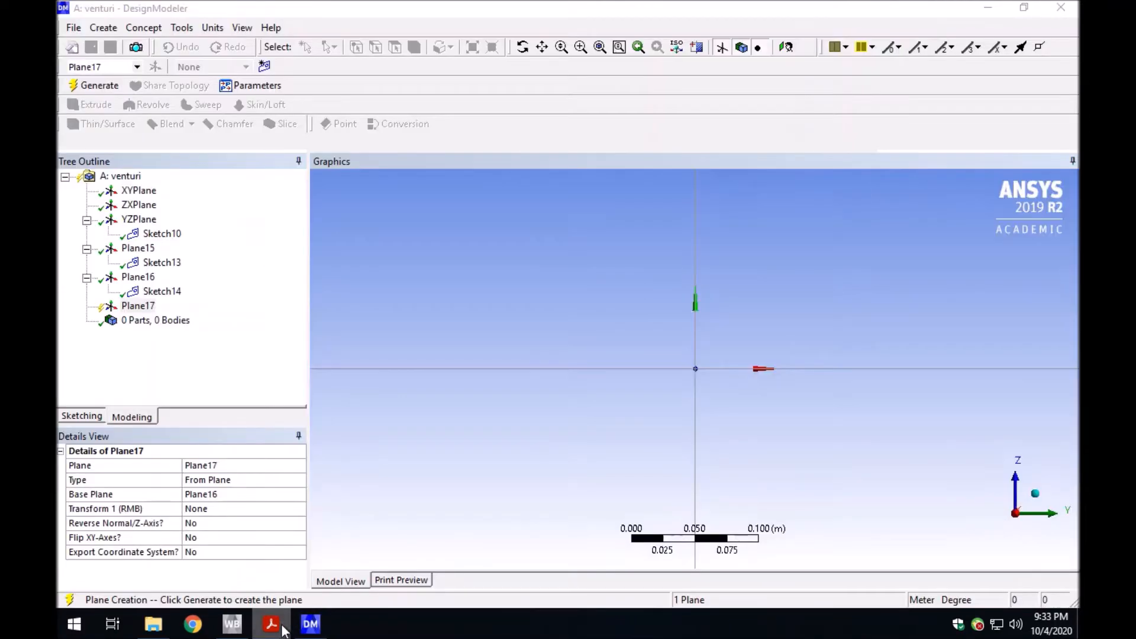
- Give the new outlet plane an Offset Global X transform of 1 m and generate it
left_click(240, 509)
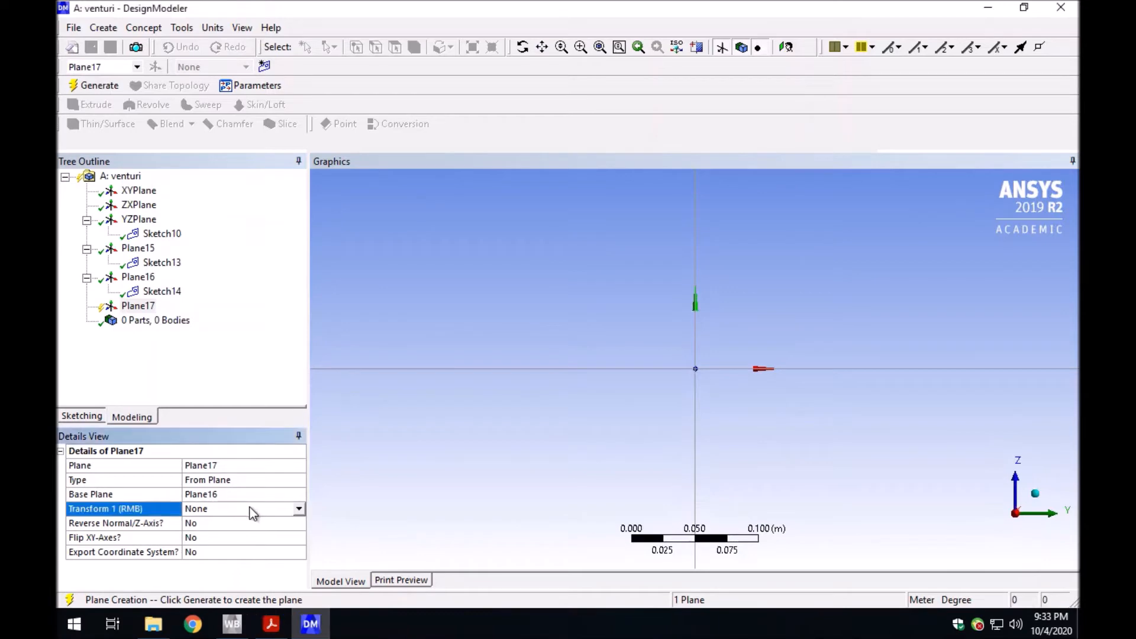
left_click(300, 509)
scroll(272, 562, "down", 2)
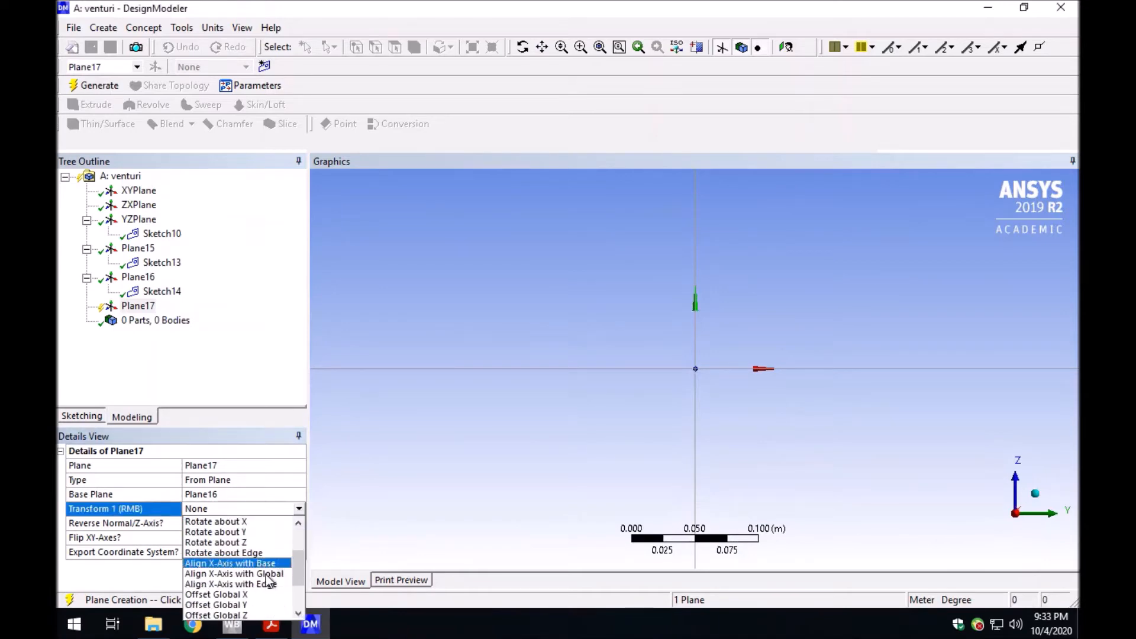
left_click(263, 594)
left_click(223, 522)
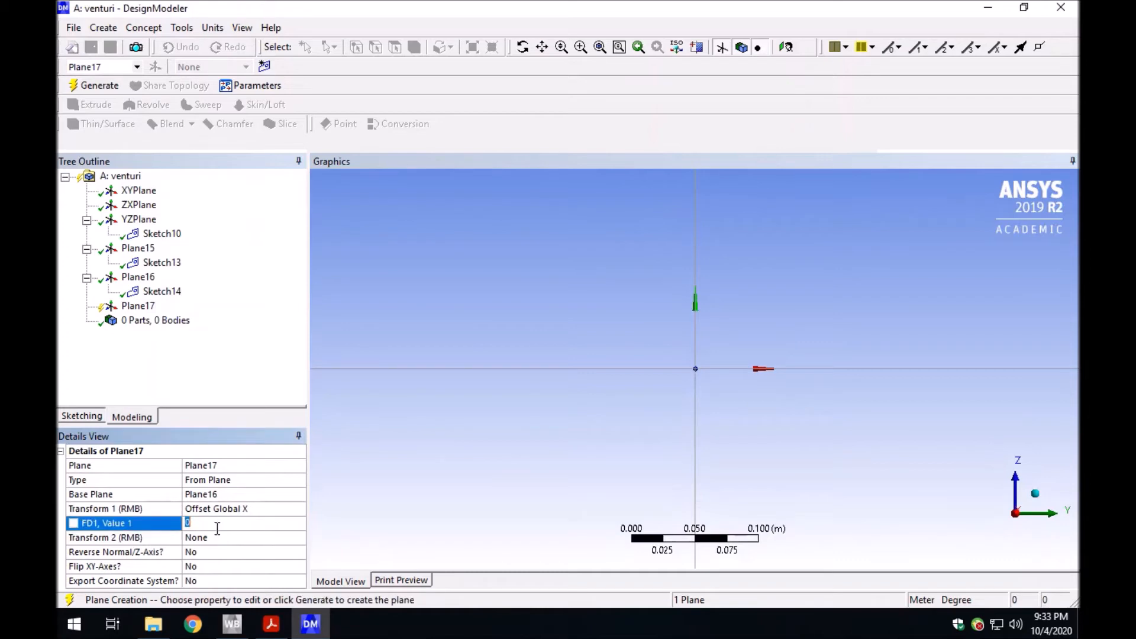
type("1")
key("Return")
left_click(99, 86)
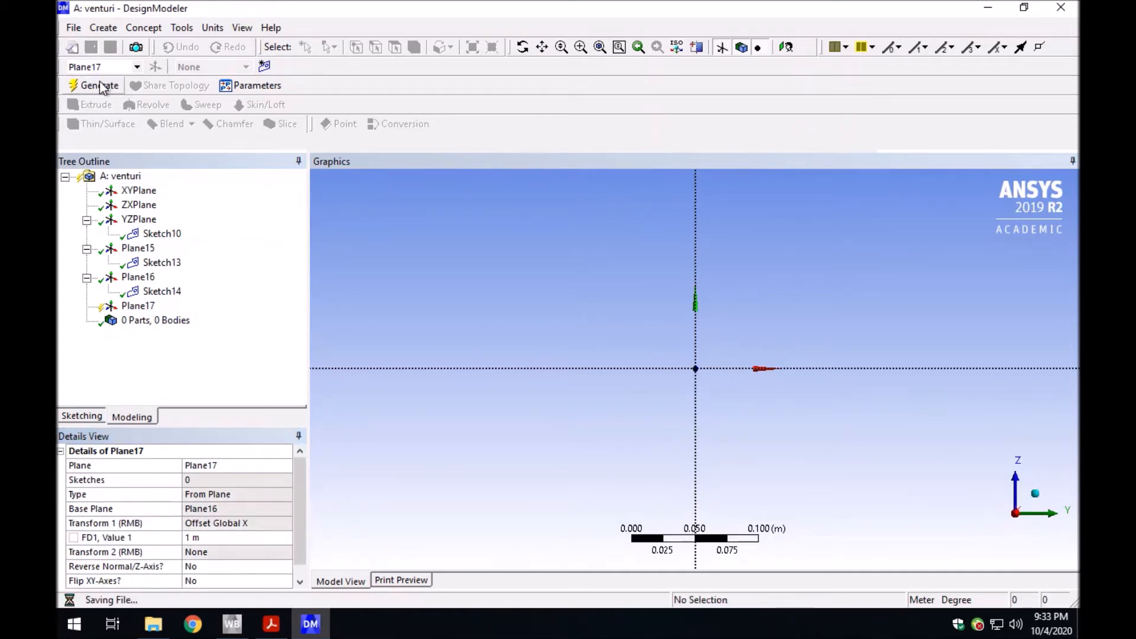
- Add a sketch to the new outlet plane and draw an origin-centred circle about 0.057 m in radius
left_click(138, 306)
left_click(265, 66)
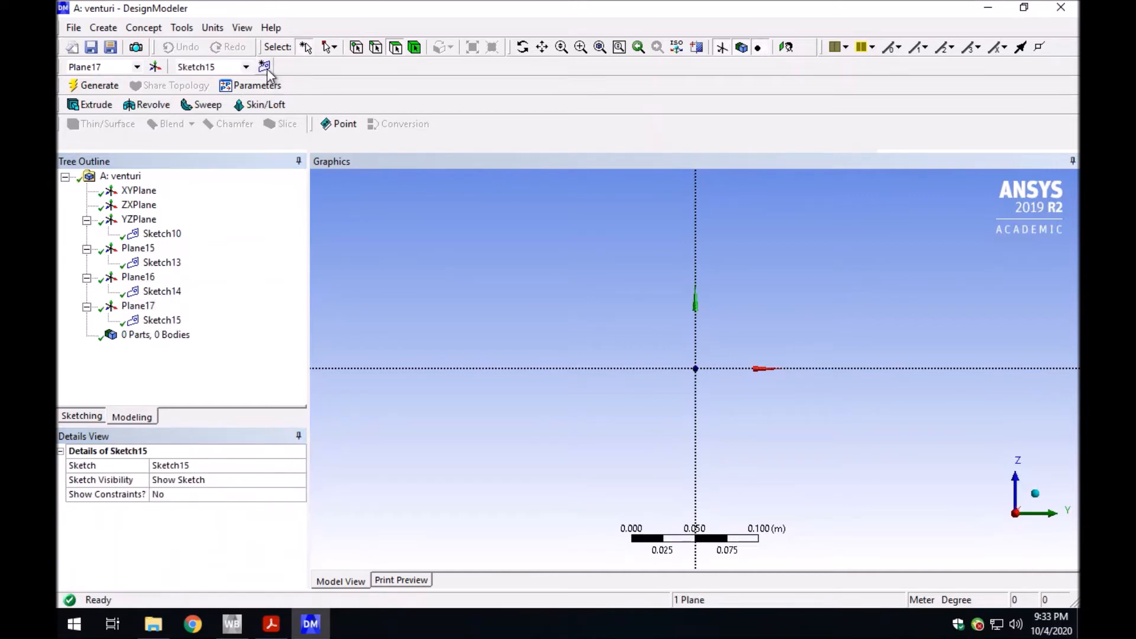
left_click(162, 321)
left_click(83, 417)
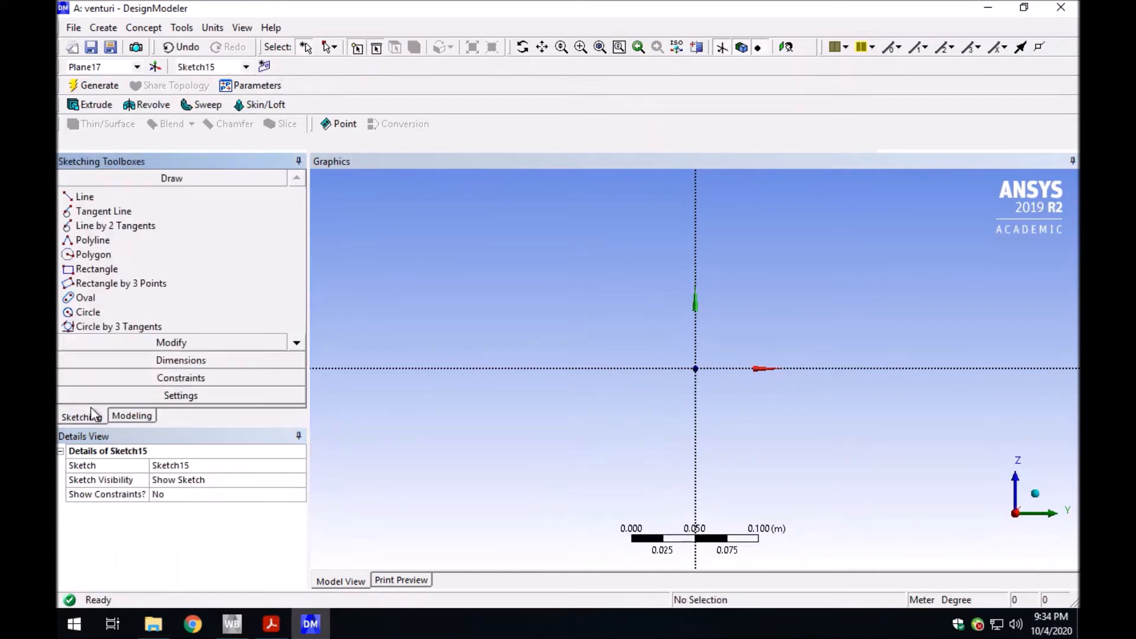
left_click(103, 316)
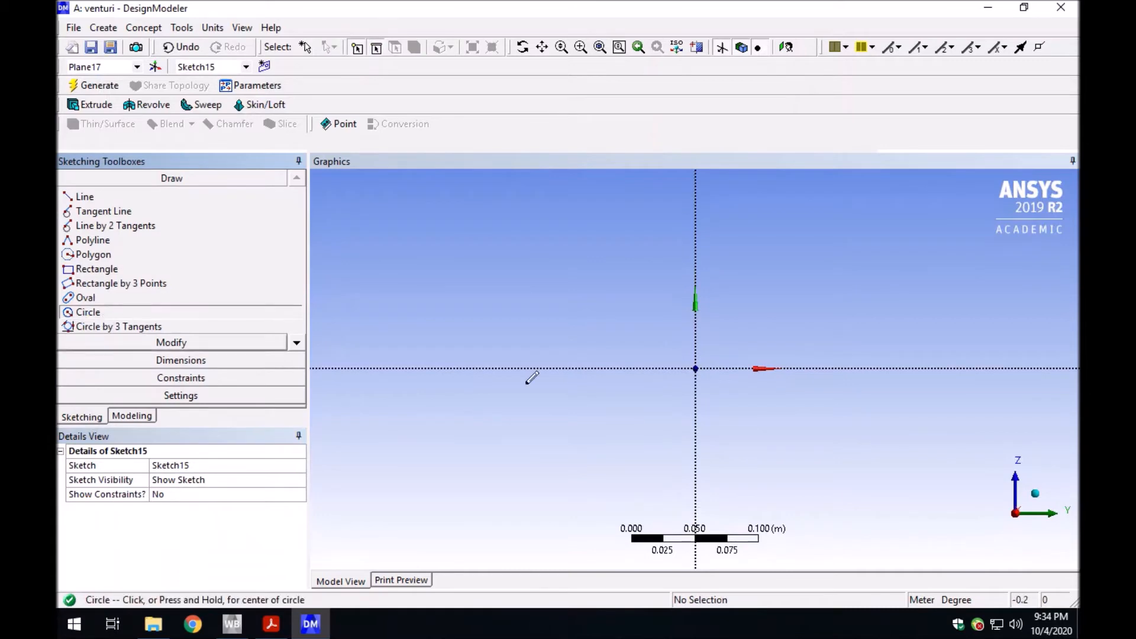
left_click(696, 367)
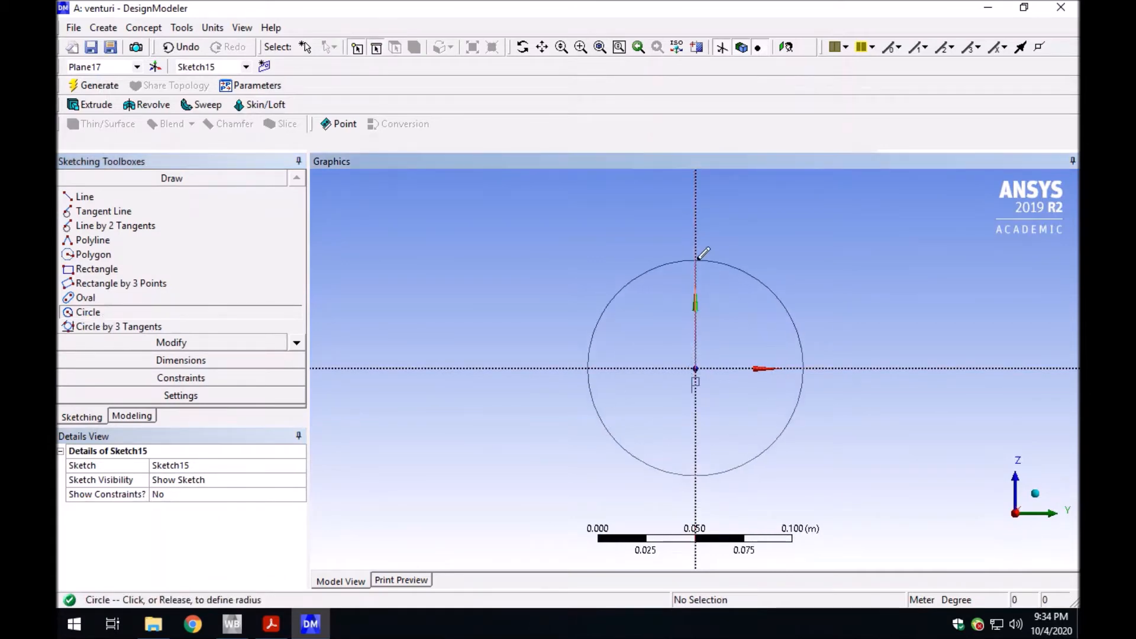
left_click(696, 256)
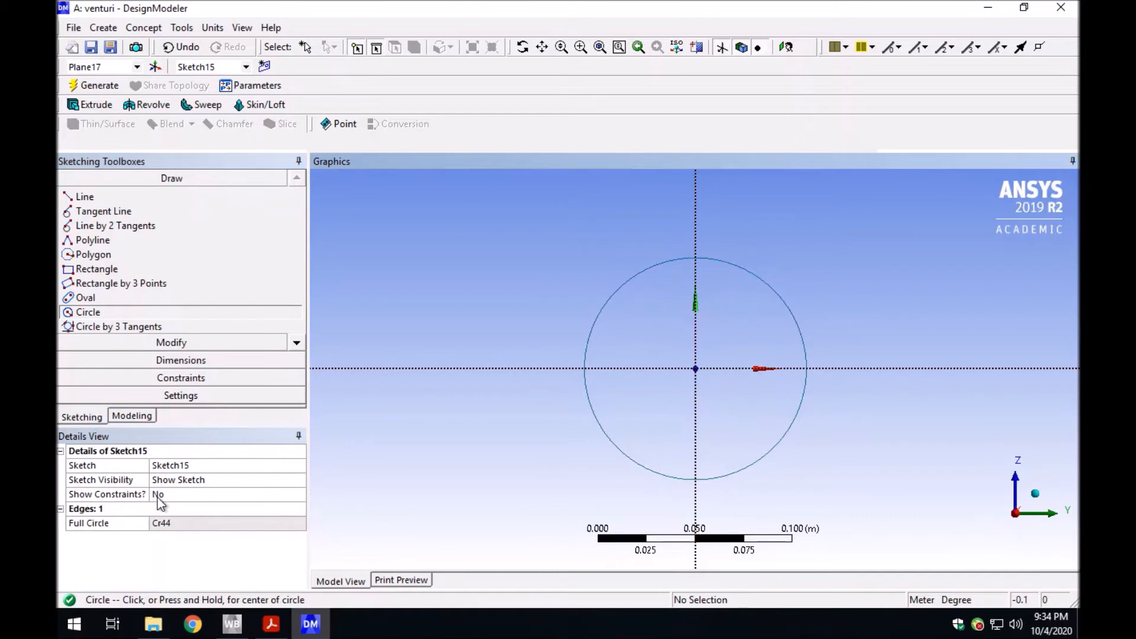
- Add a radius dimension to the outlet circle and set it to 0.25 m
left_click(205, 361)
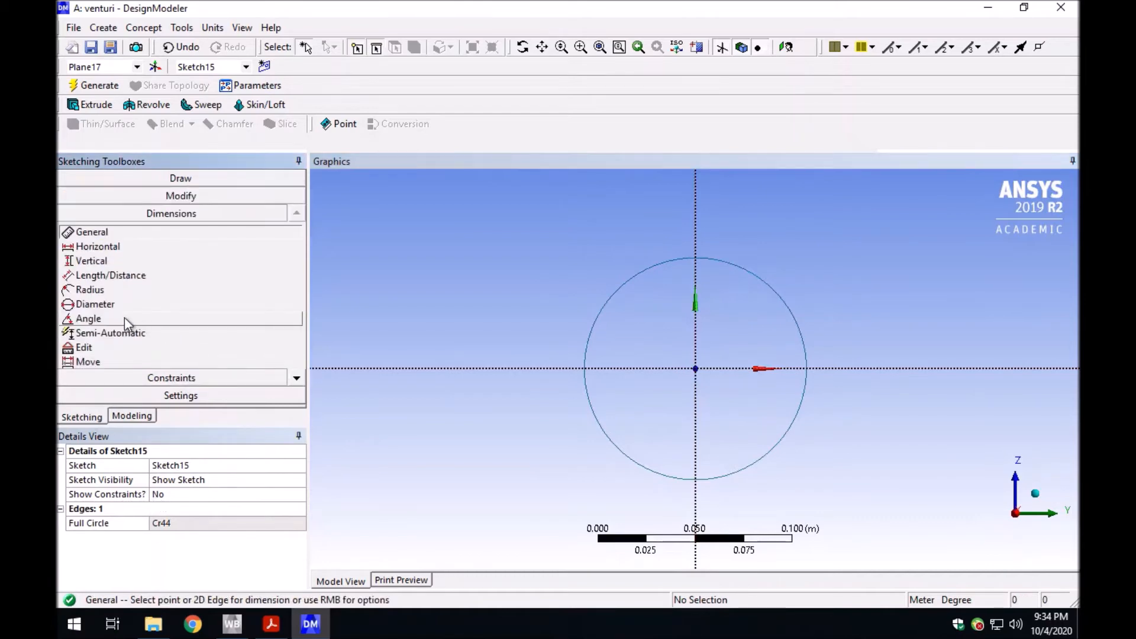
left_click(112, 291)
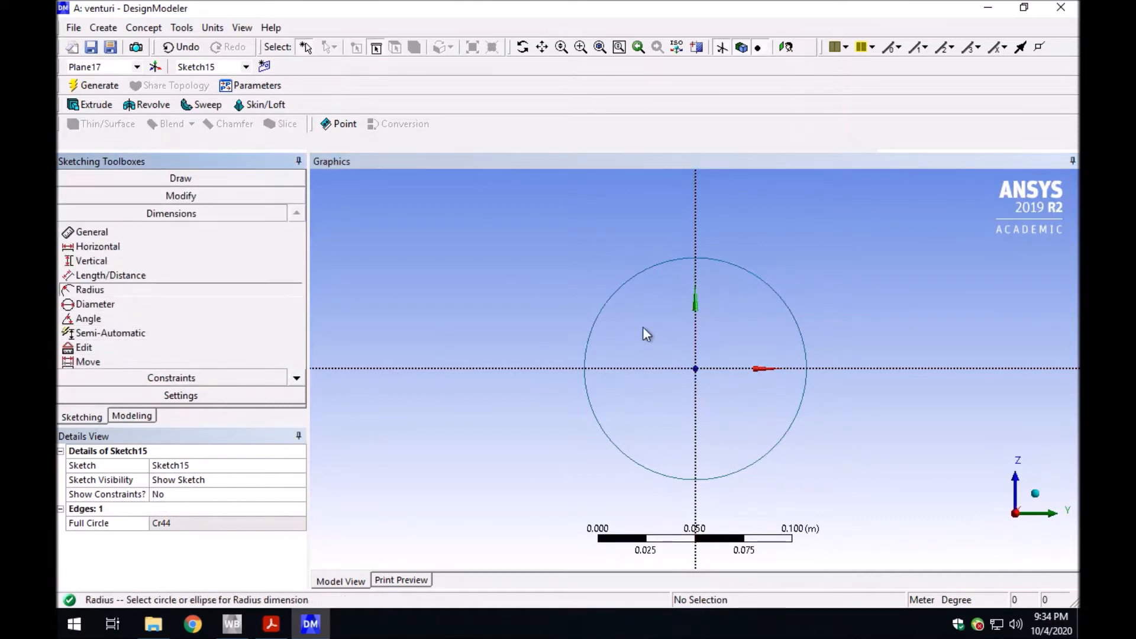
left_click(632, 285)
left_click(653, 314)
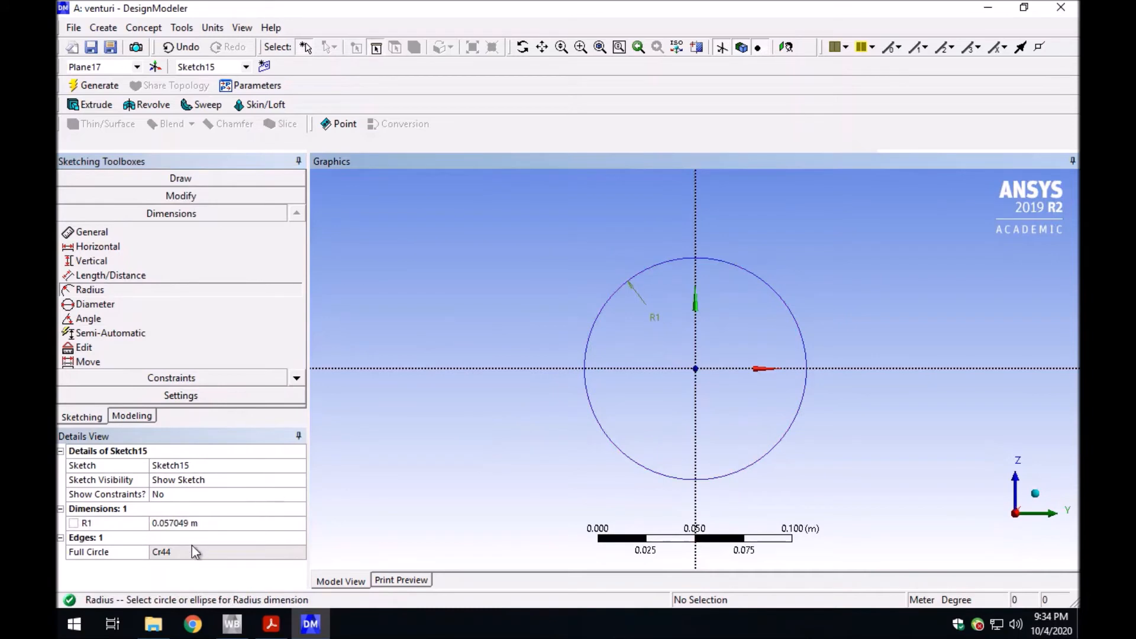
left_click(215, 521)
type("0.25")
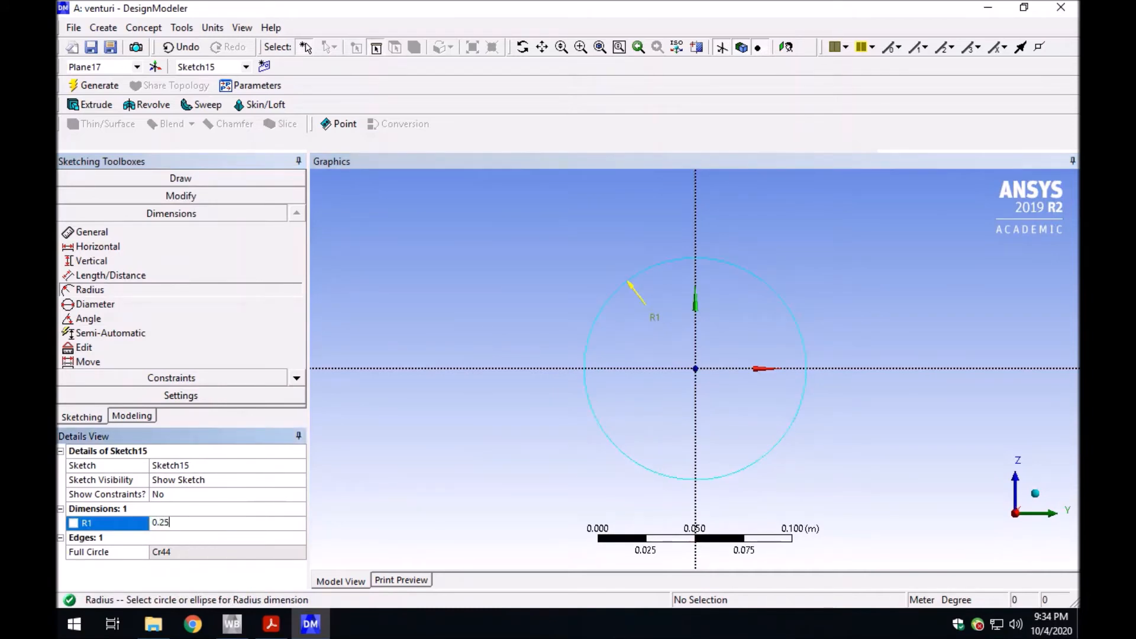
key("Return")
left_click(600, 47)
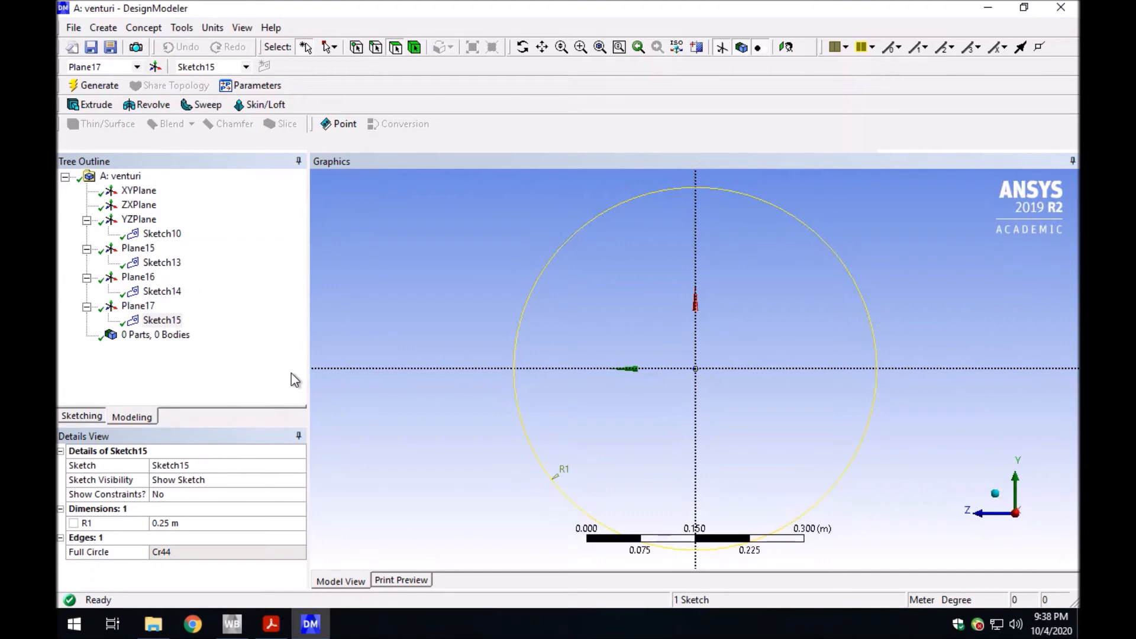
- Generate a Skin/Loft body through the four circle sketches in order from Sketch10, Sketch13 and Sketch14 to Sketch15
left_click(103, 28)
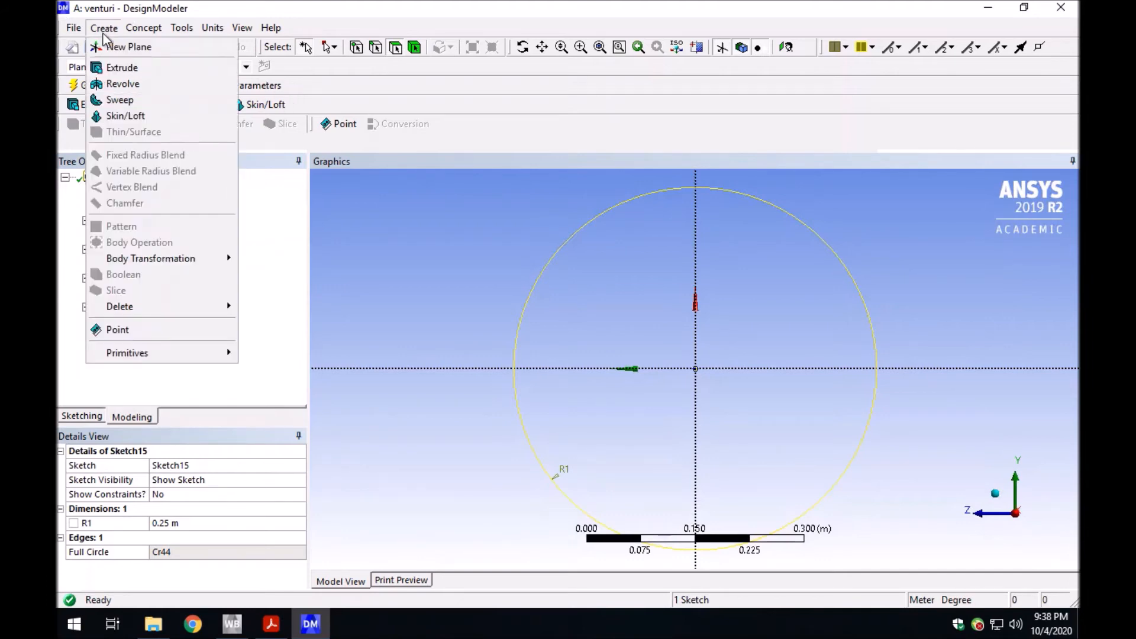
left_click(136, 115)
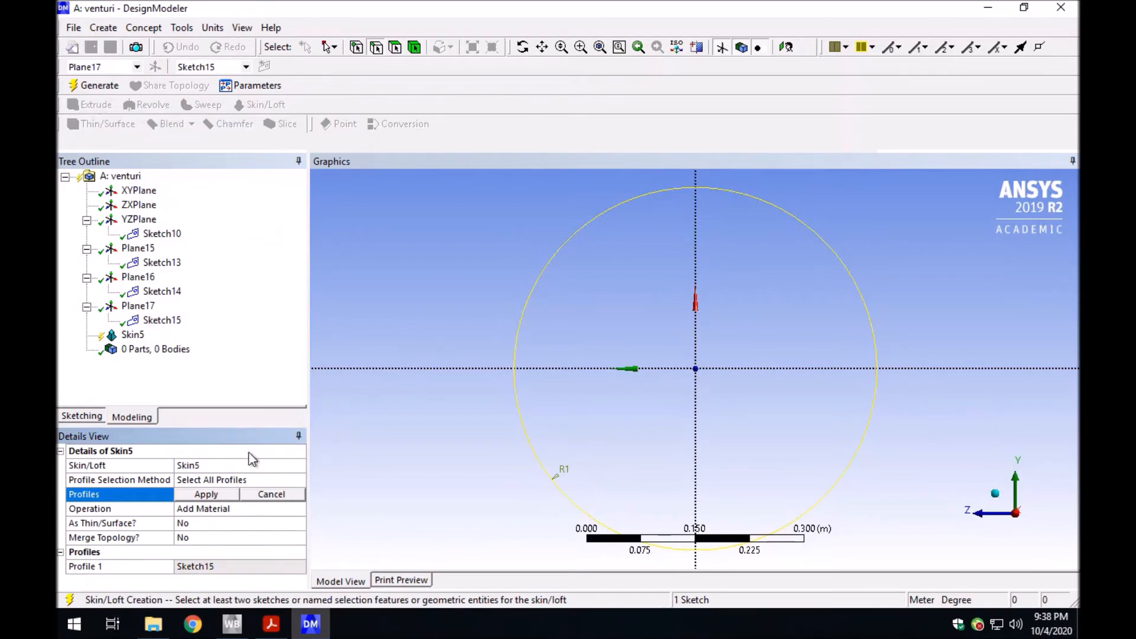
left_click(162, 234)
left_click(175, 265, "ctrl")
left_click(165, 292, "ctrl")
left_click(168, 321, "ctrl")
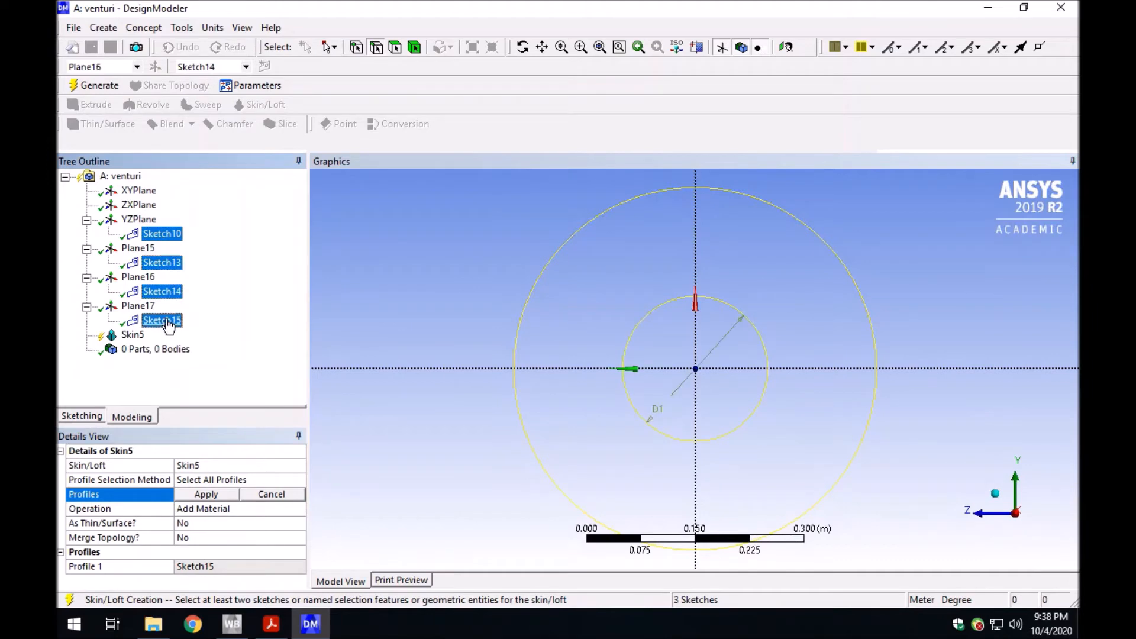
left_click(211, 495)
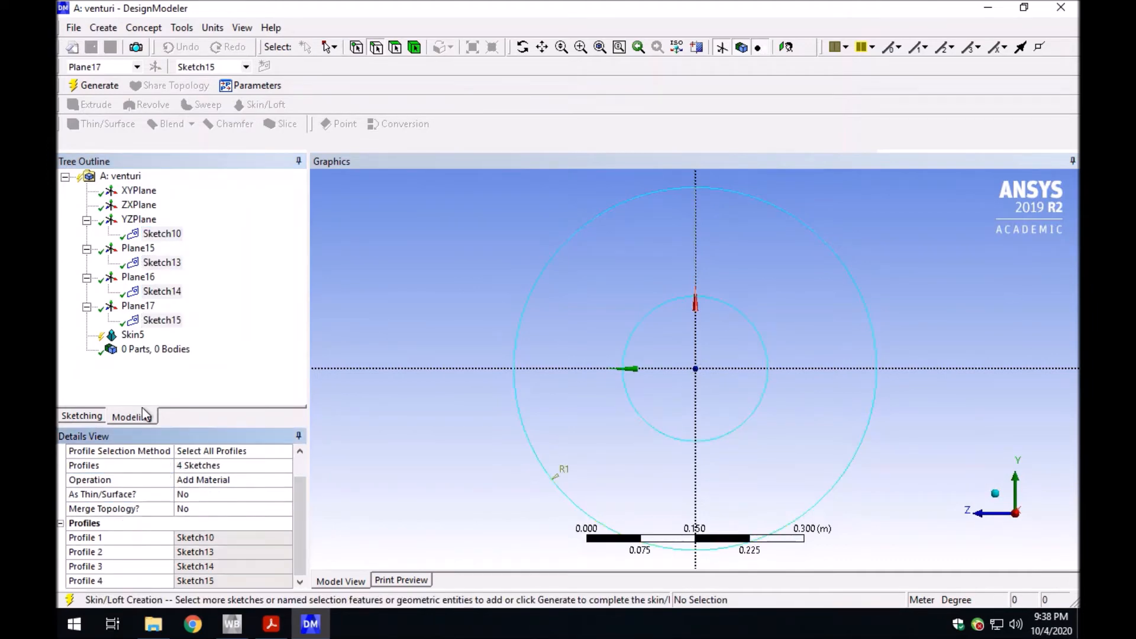
left_click(131, 335)
left_click(95, 86)
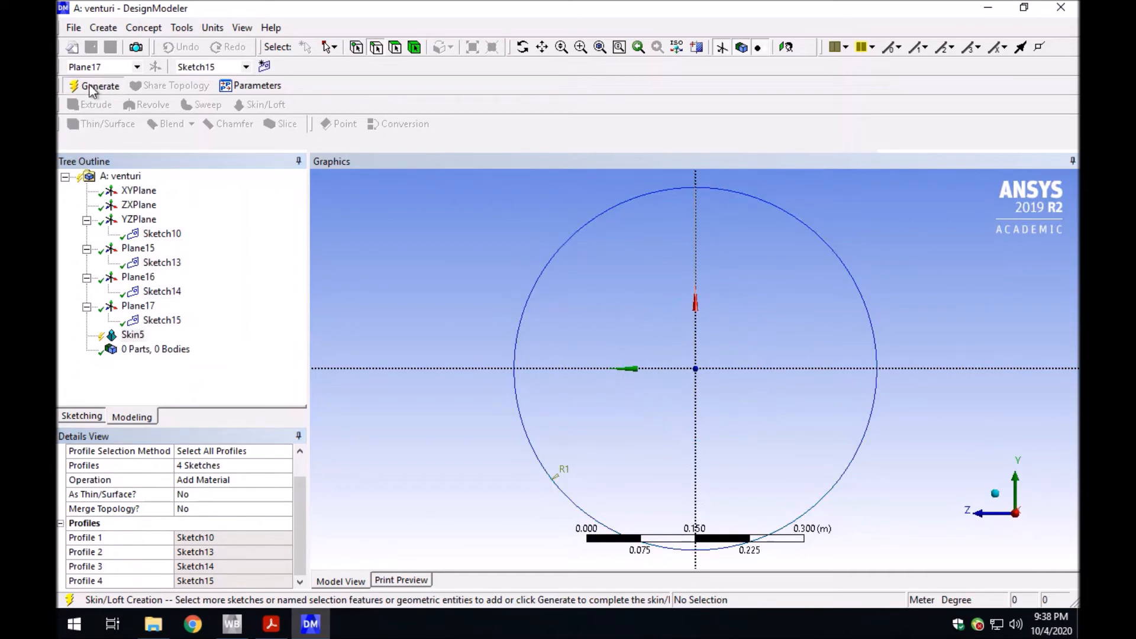
middle_click_drag(375, 405, 568, 464)
scroll(452, 414, "down", 3)
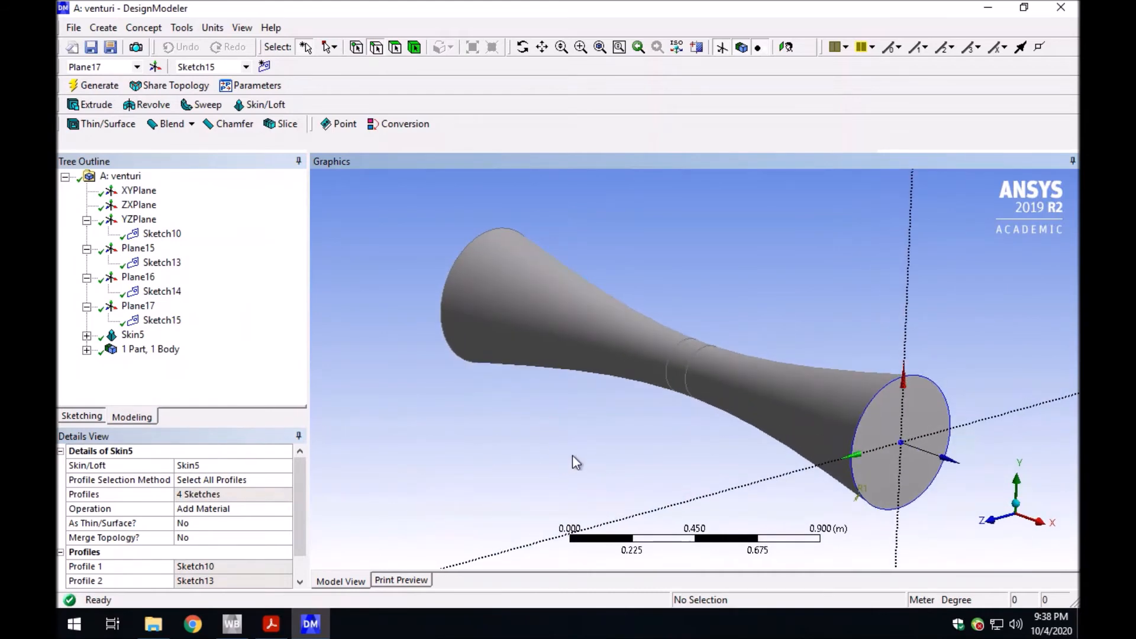
- Save the venturi geometry, close DesignModeler and open the Mesh cell of the Fluent system in Workbench
mouse_move(232, 624)
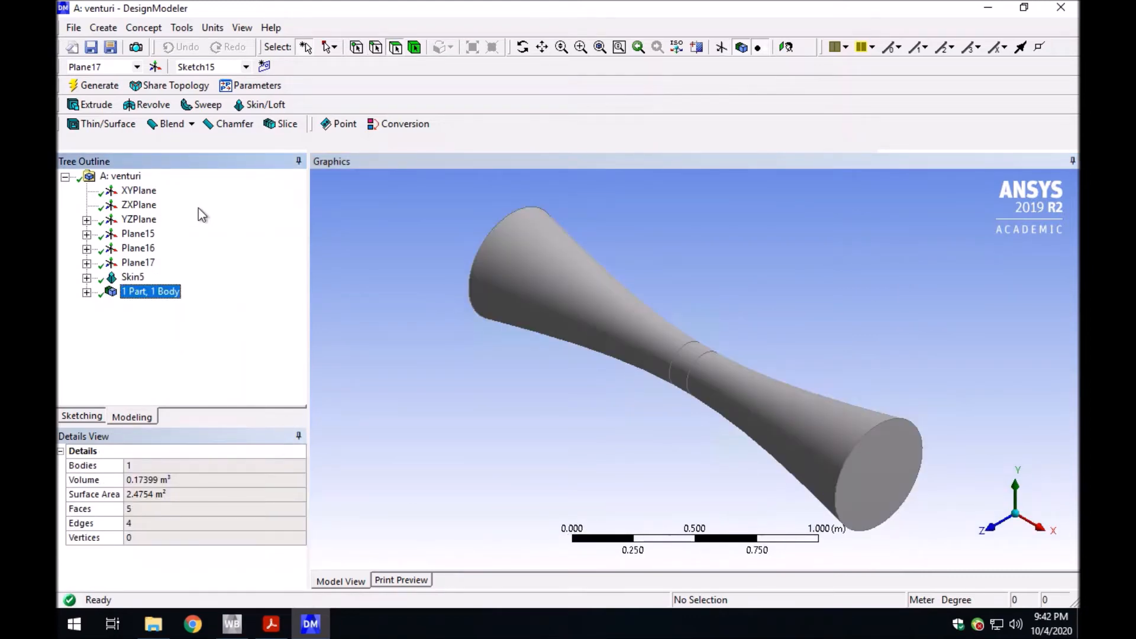
left_click(91, 47)
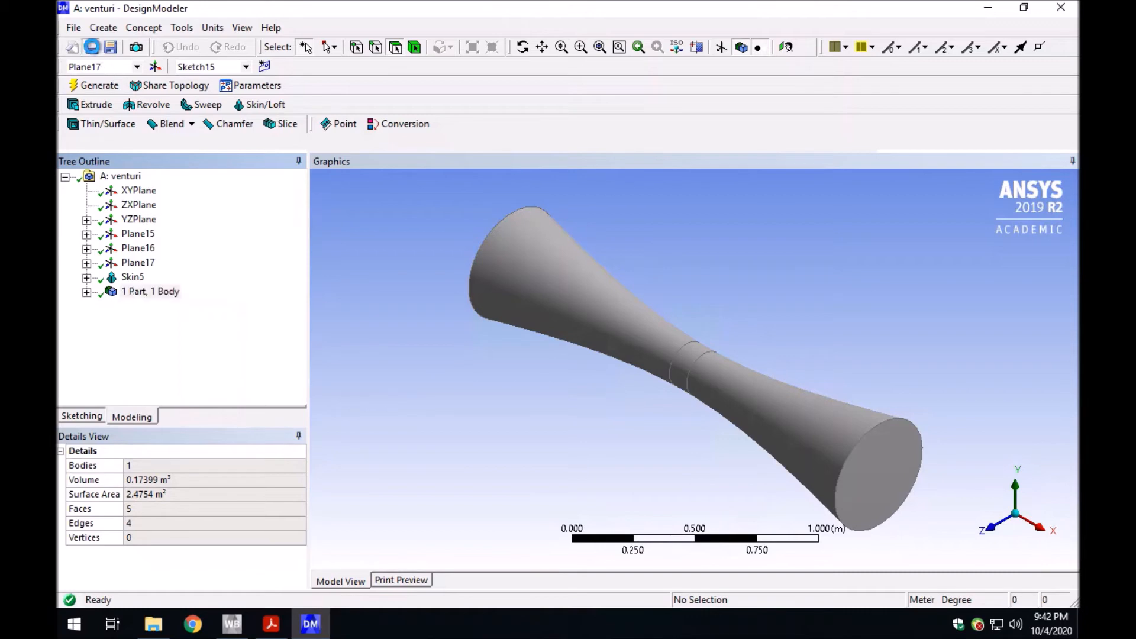
left_click(1071, 10)
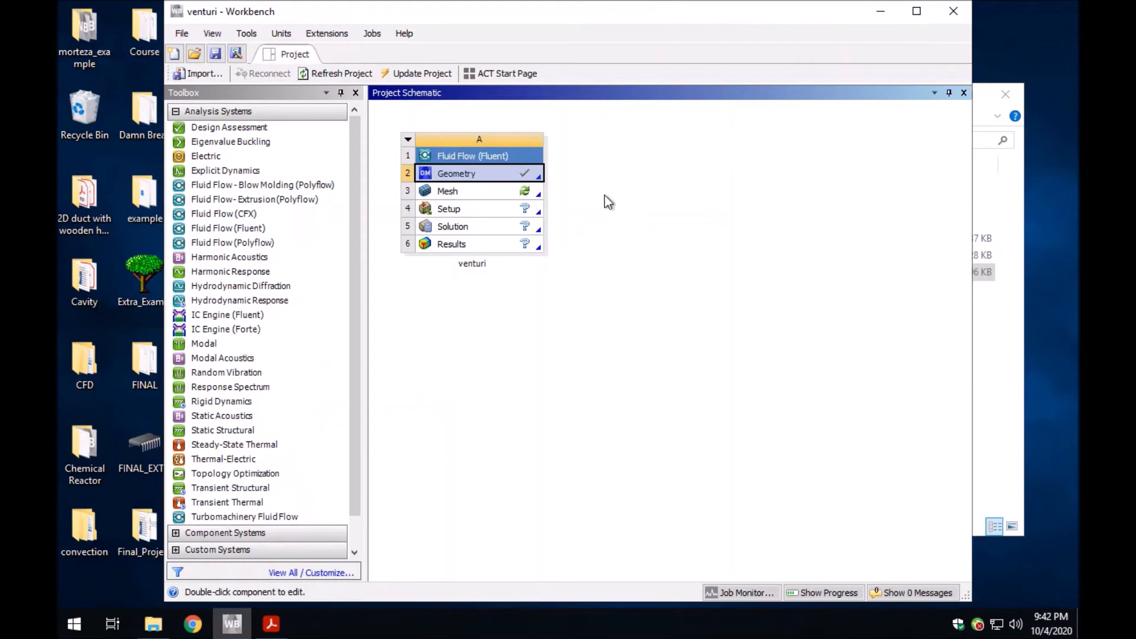
double_click(525, 195)
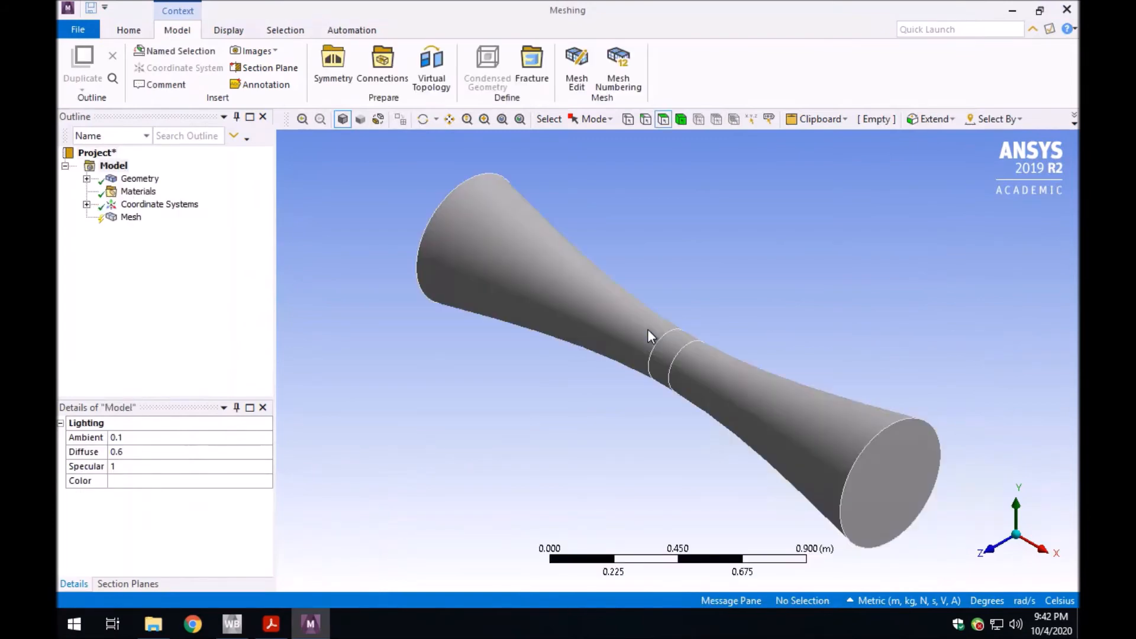
- Check the meshing requirements in the handout and insert a Sizing control under Mesh in Meshing
left_click(272, 624)
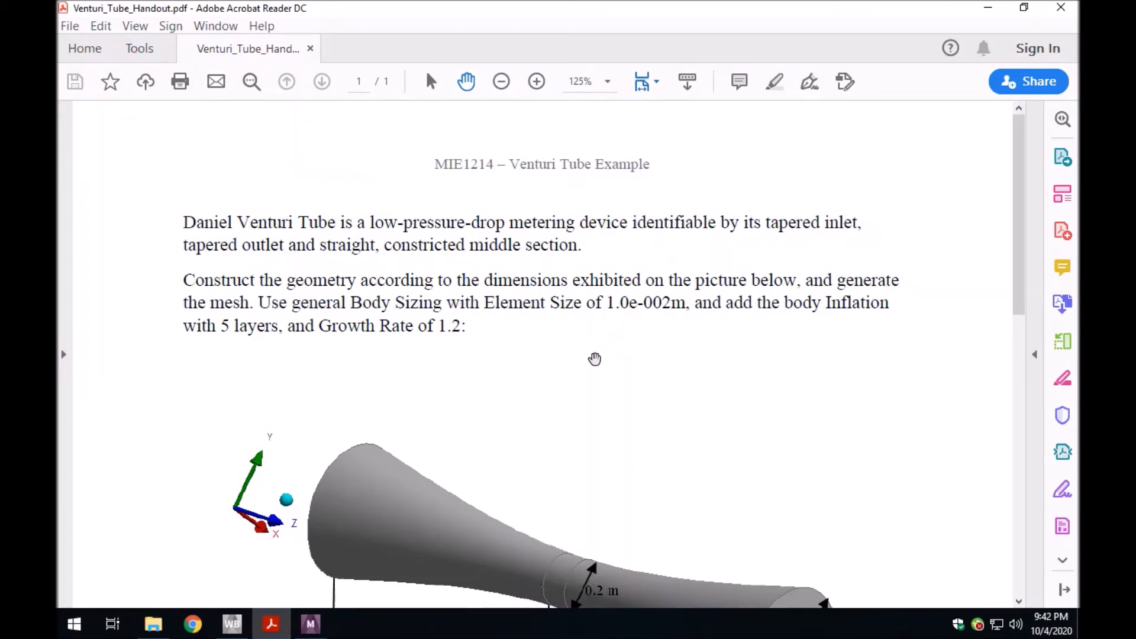
left_click(277, 624)
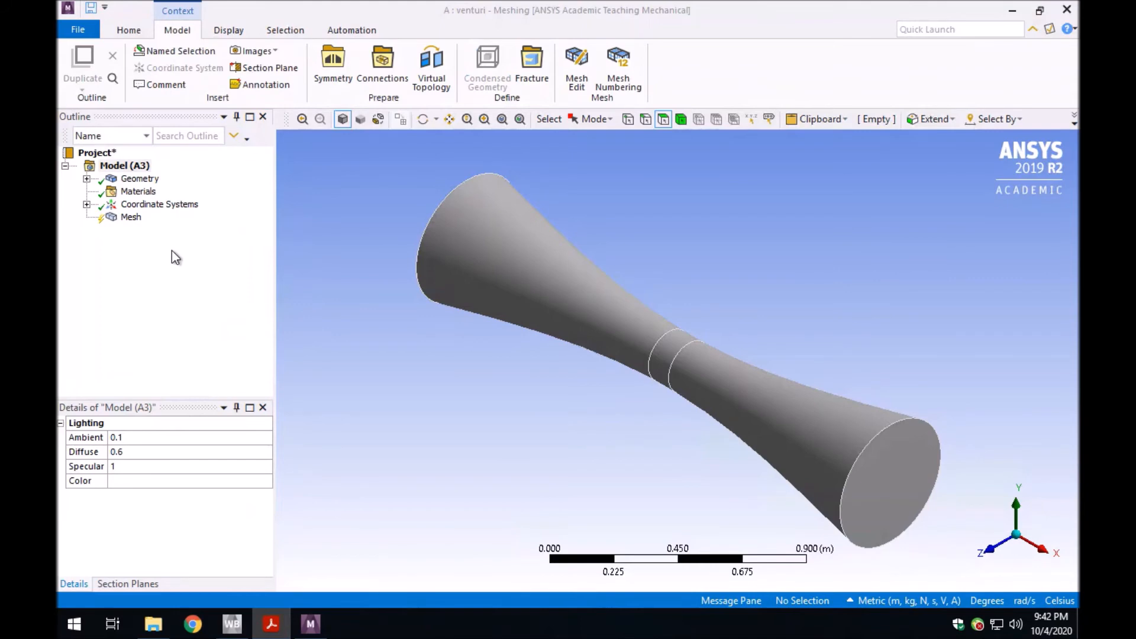
right_click(127, 230)
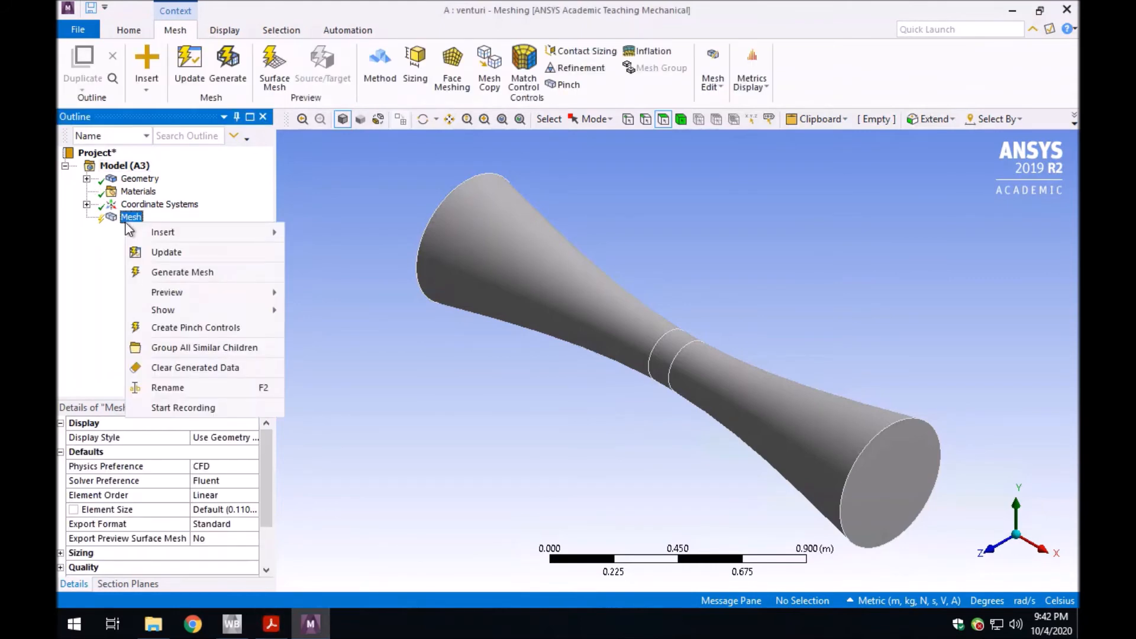
mouse_move(134, 234)
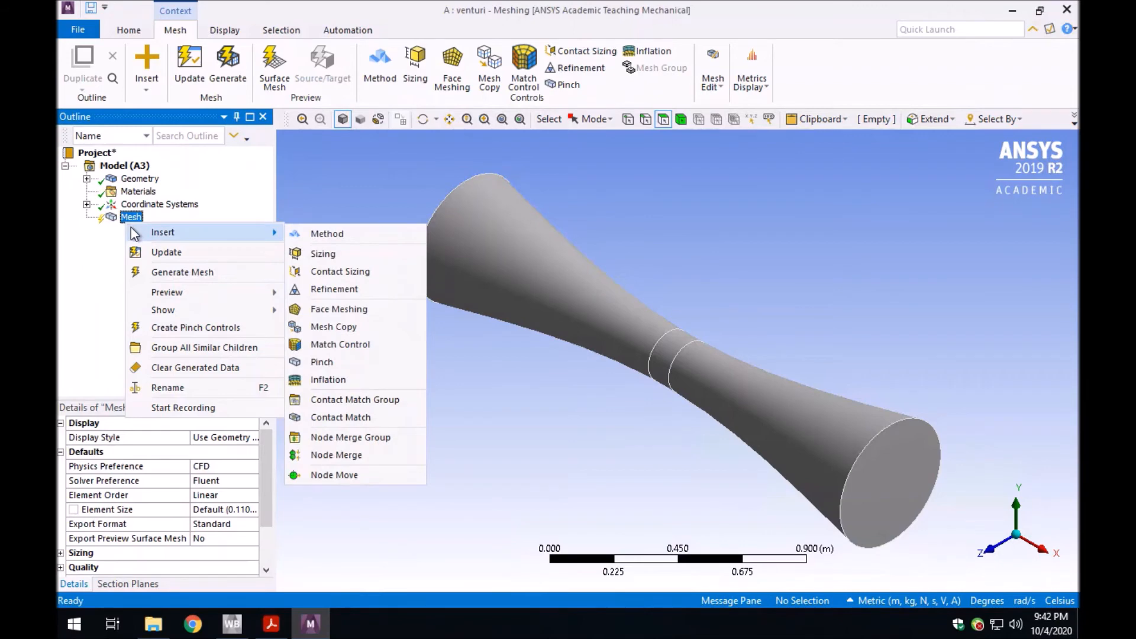
left_click(398, 259)
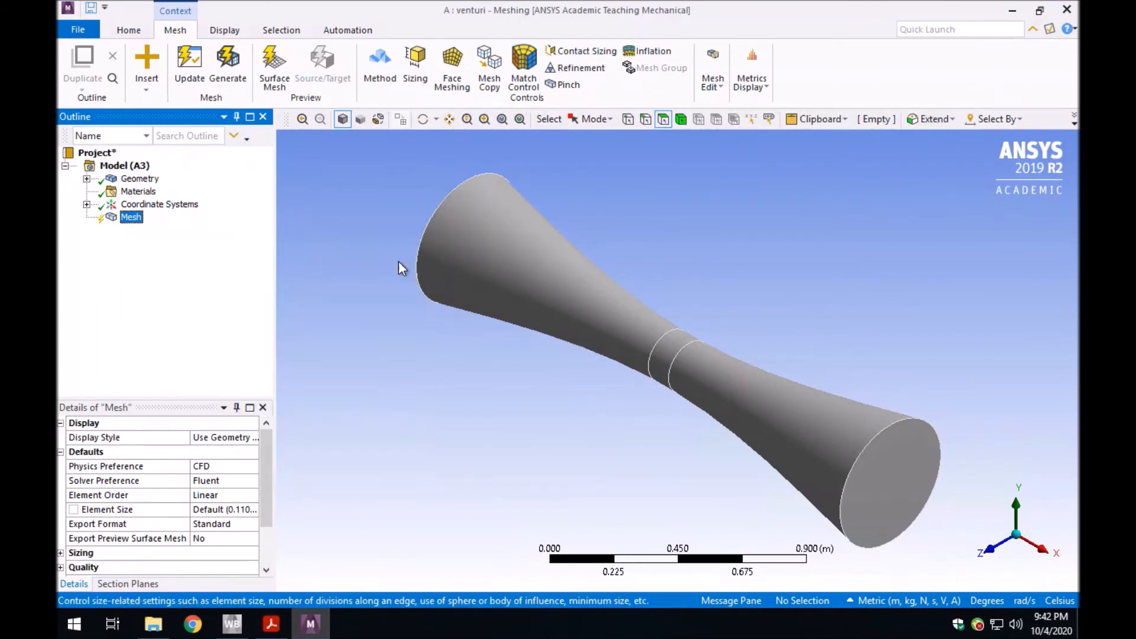
- Scope the sizing control to the whole venturi body and set its element size to 0.01 m
left_click(681, 121)
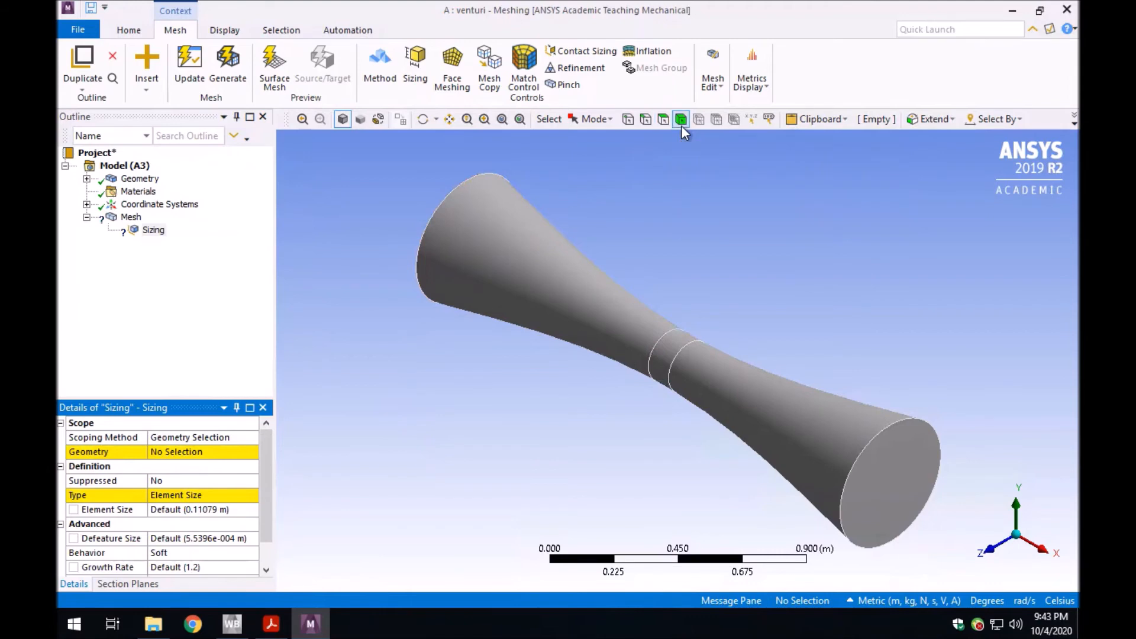
left_click(173, 451)
left_click(622, 326)
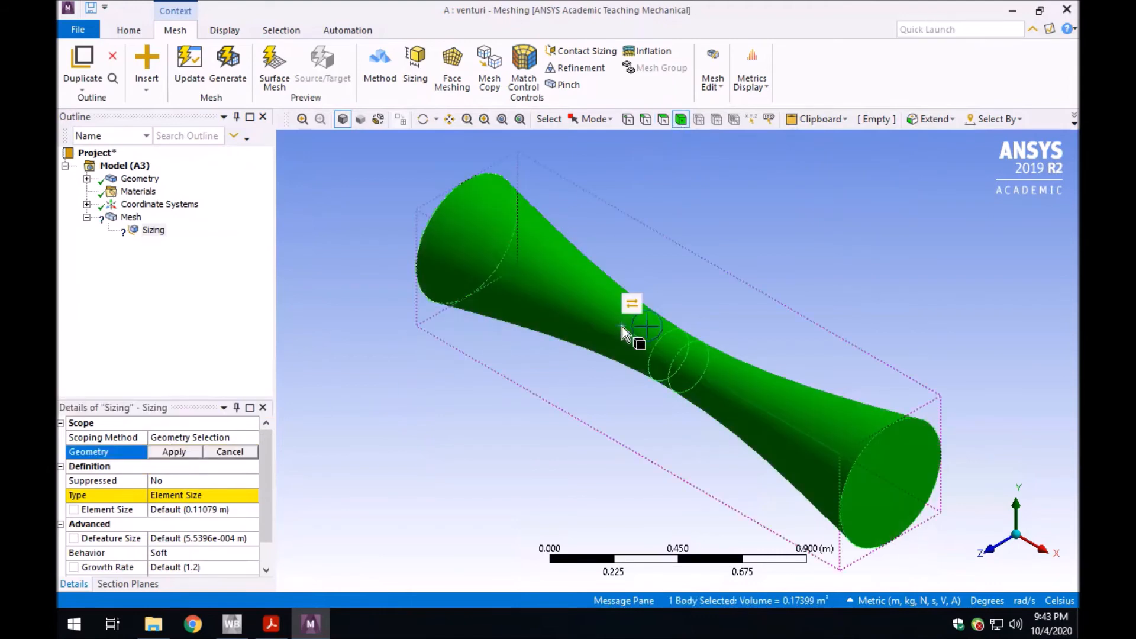
left_click(181, 453)
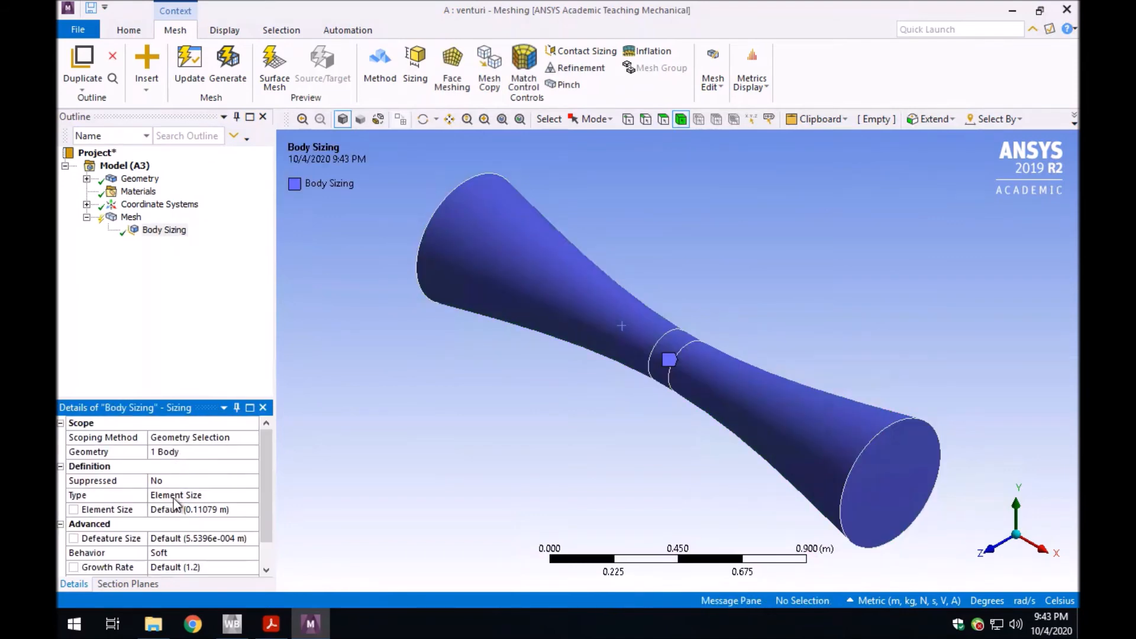
left_click(193, 509)
type("0.01")
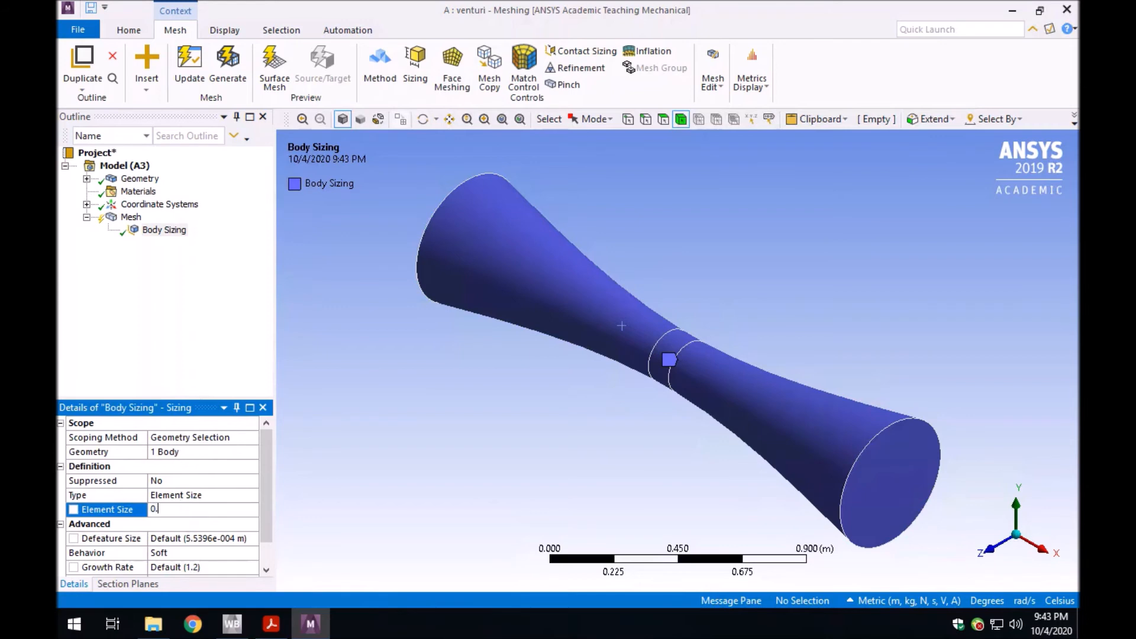
left_click(193, 315)
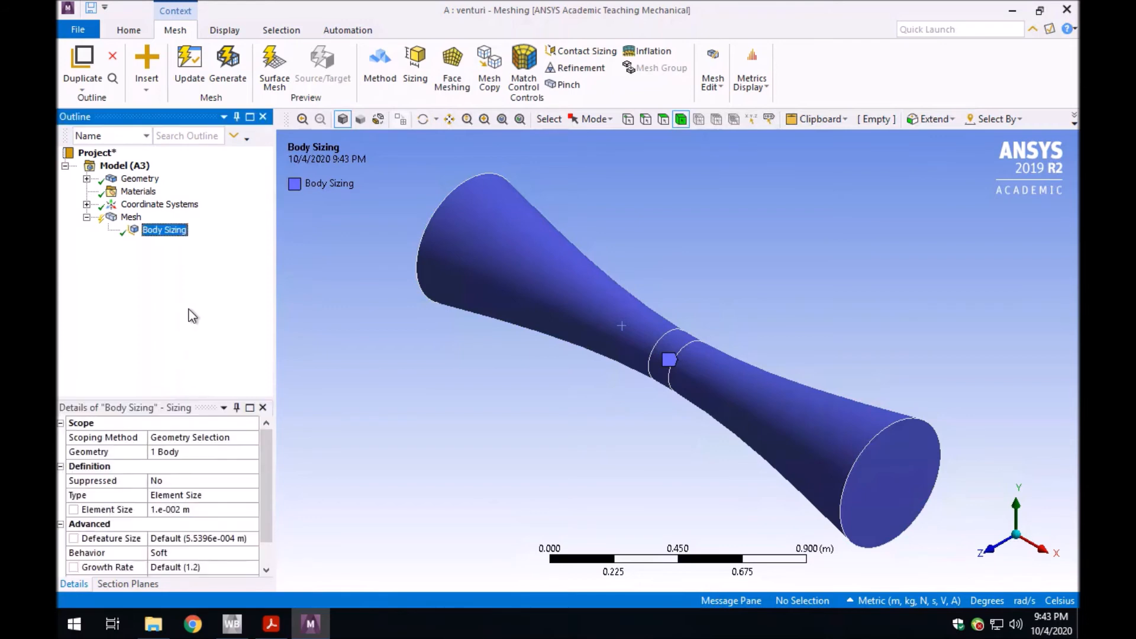
- Insert an Inflation control under Mesh and scope its geometry to the whole venturi body
left_click(131, 218)
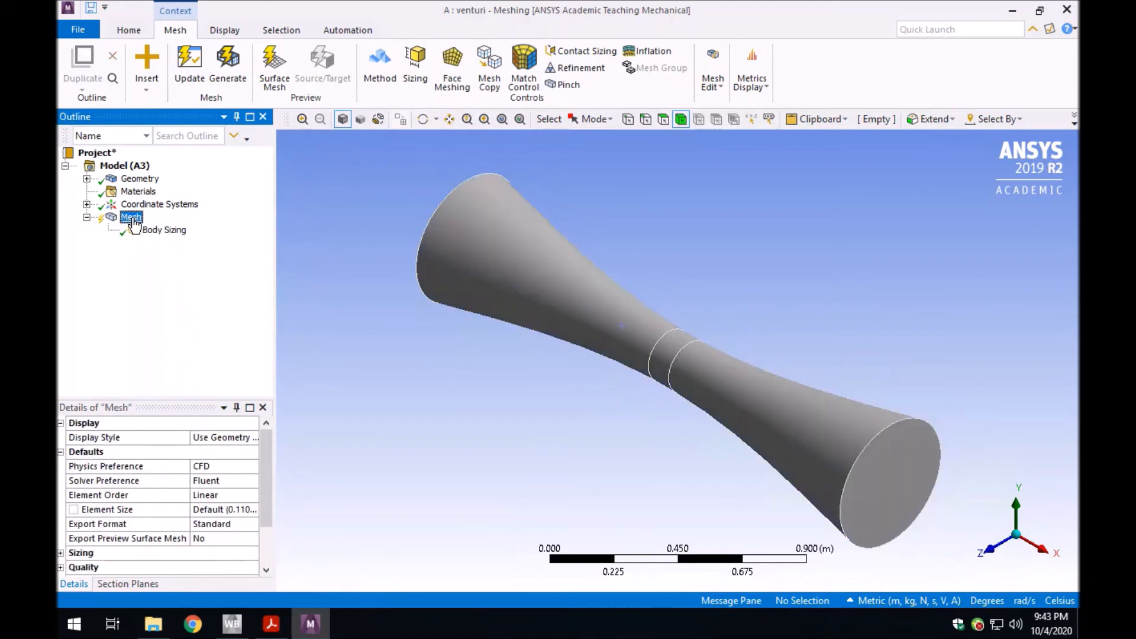
right_click(132, 220)
mouse_move(144, 231)
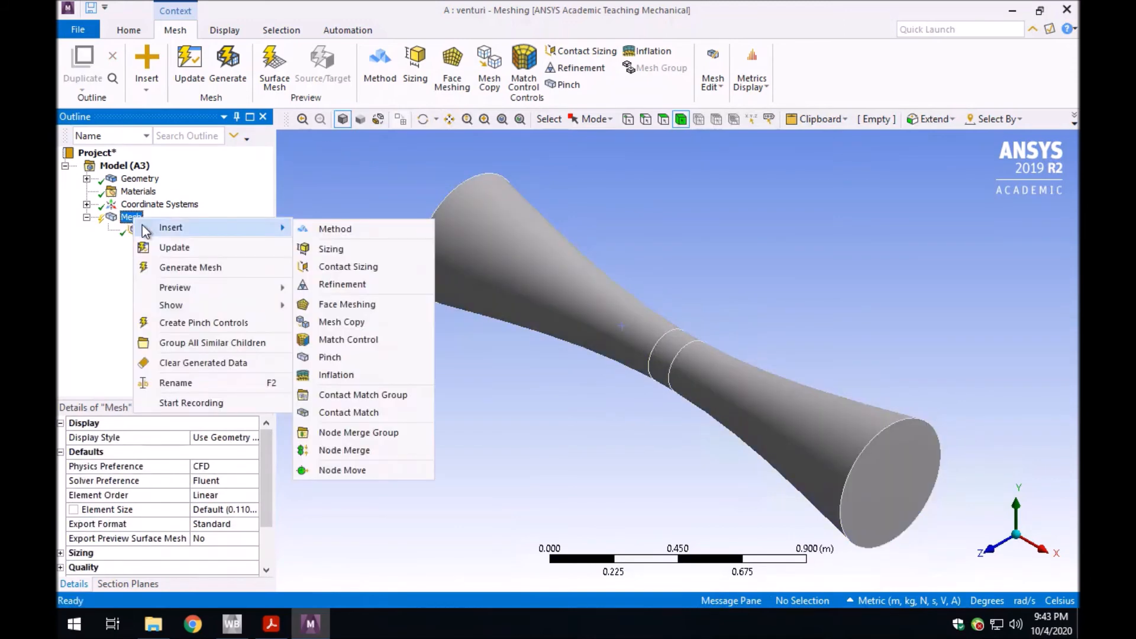
left_click(393, 375)
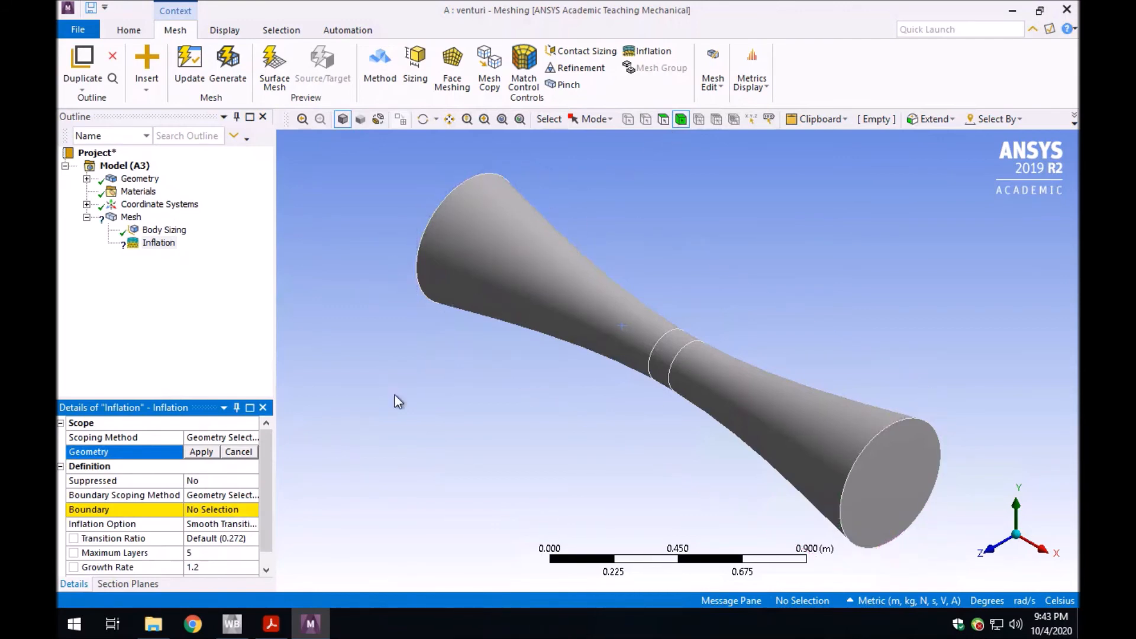
left_click(522, 306)
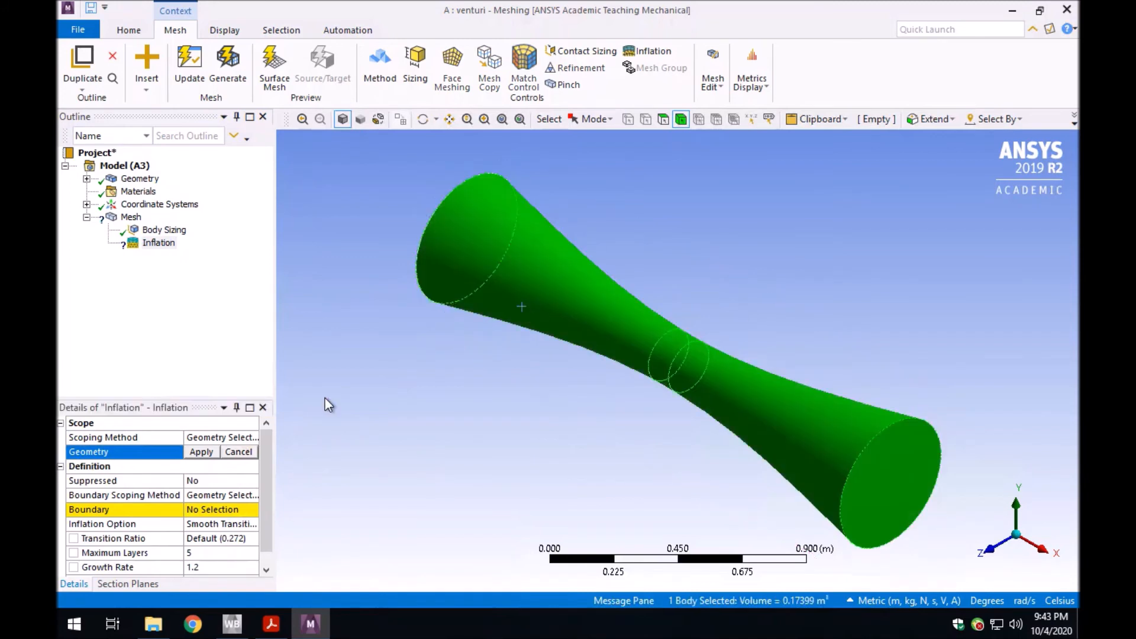
left_click(194, 453)
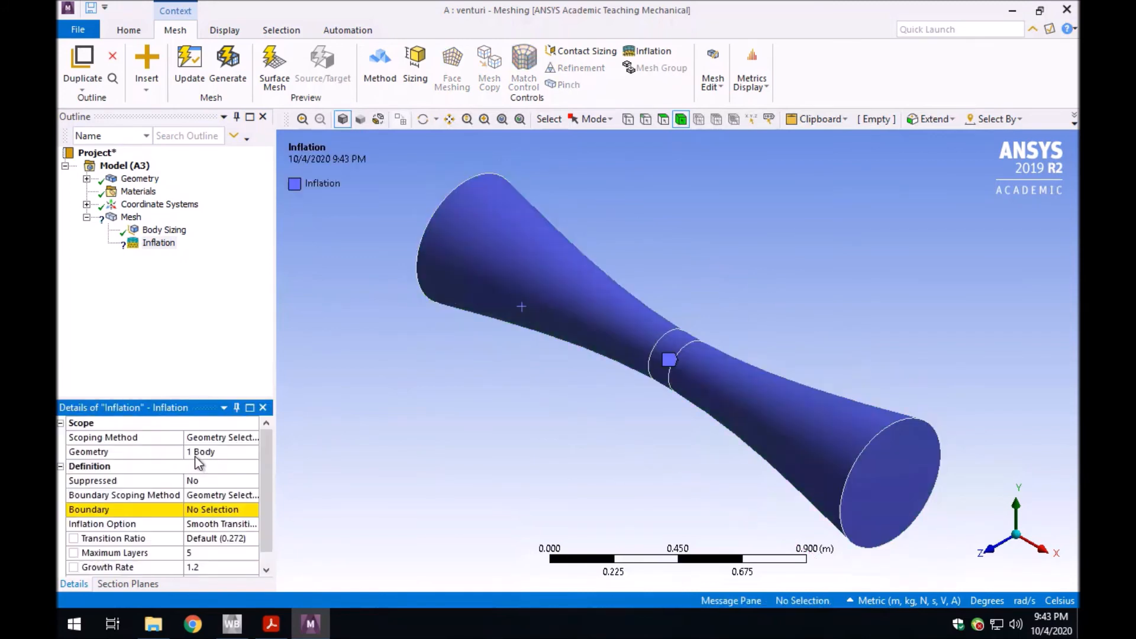
- Set the inflation boundary to the three outer wall faces of the venturi, leaving out the two circular end faces
left_click(194, 513)
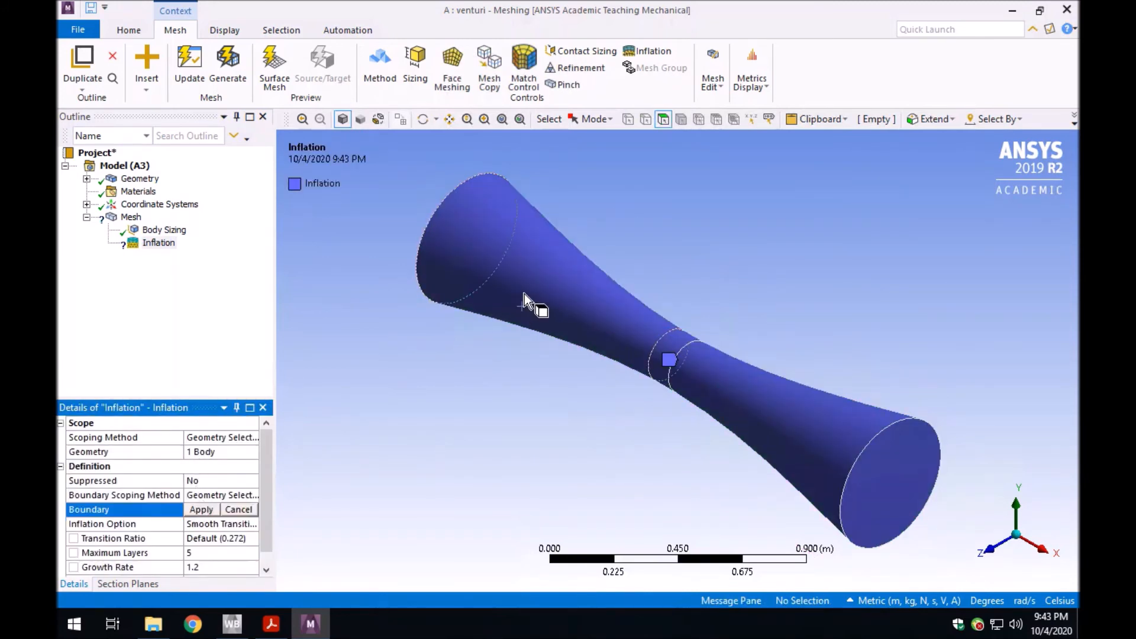
left_click(527, 288)
left_click(651, 371, "ctrl")
left_click(725, 416, "ctrl")
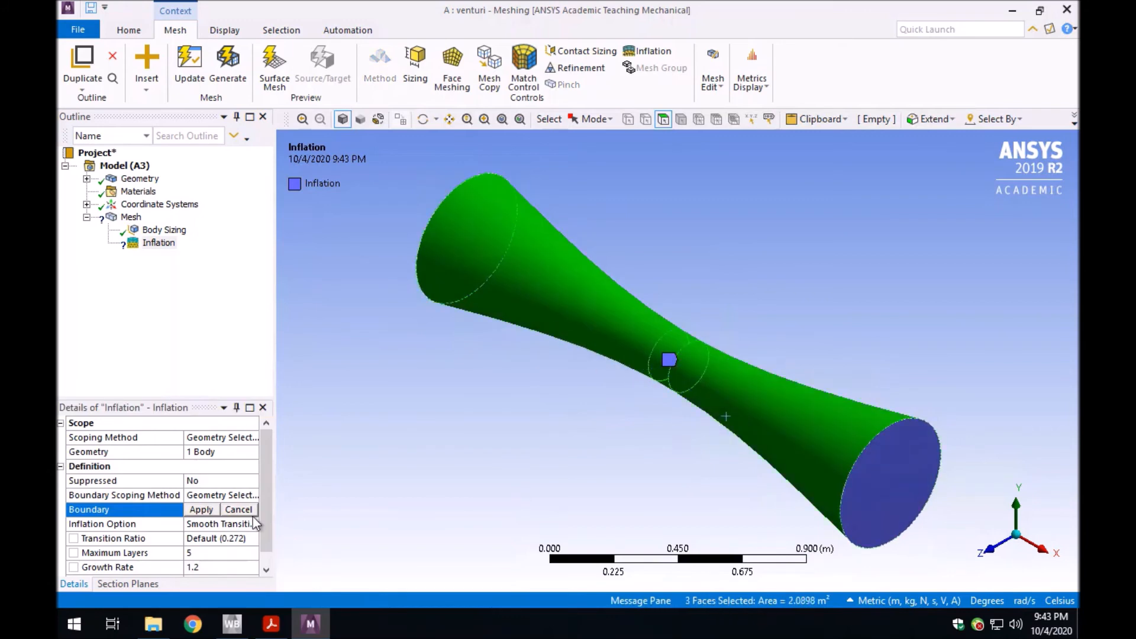
left_click(199, 510)
scroll(198, 526, "down", 1)
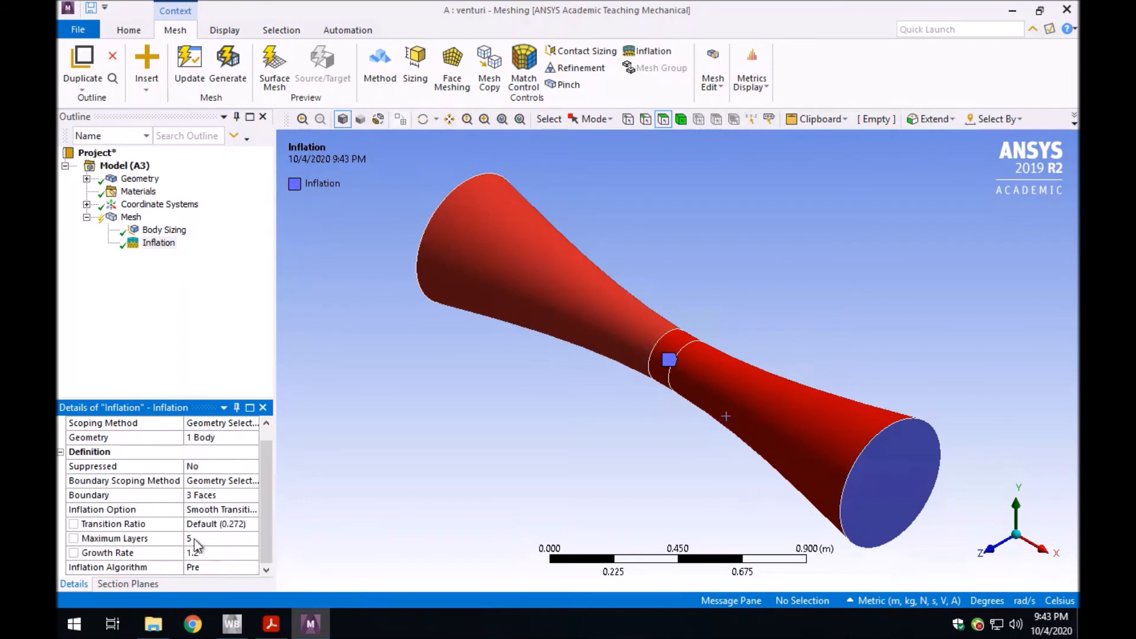
- Generate the venturi mesh and expand its statistics to check the node and element counts
left_click(131, 217)
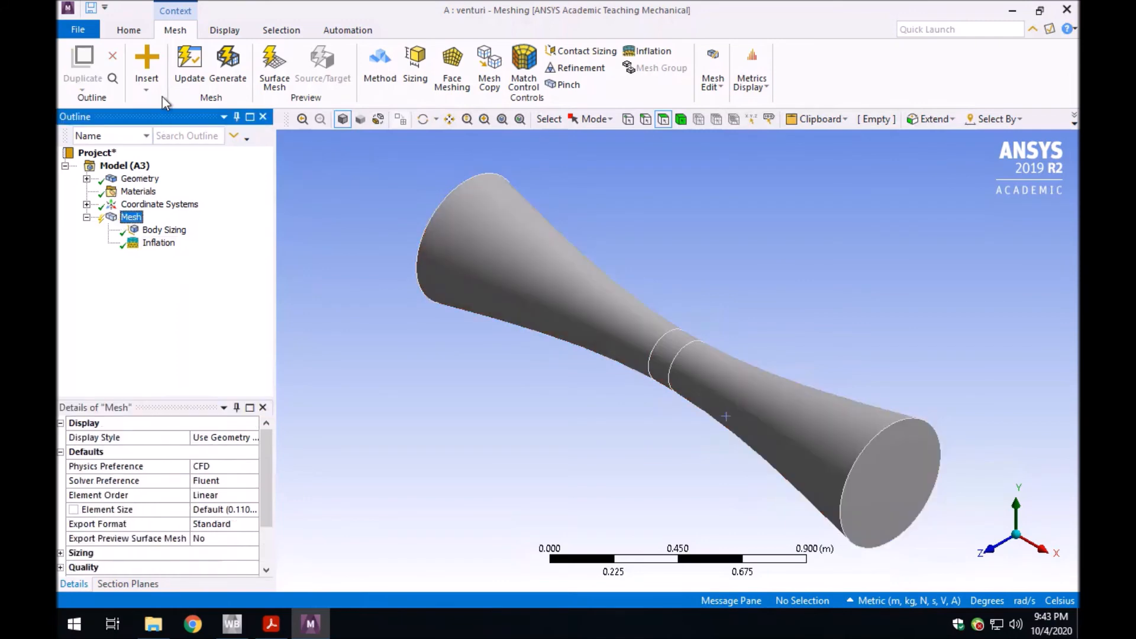
left_click(225, 66)
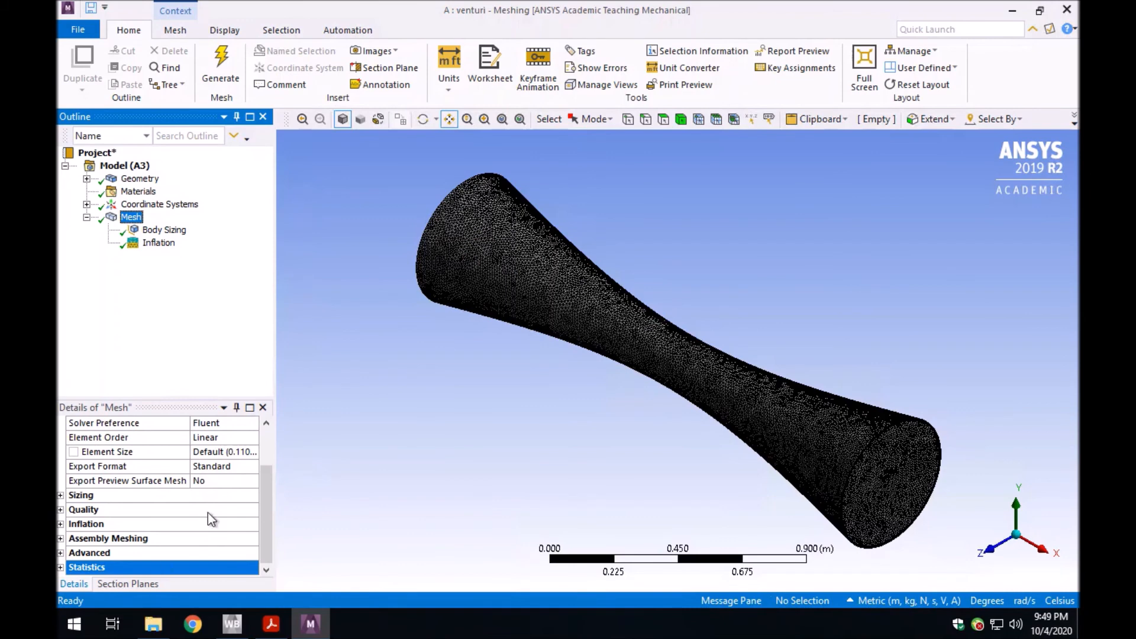
left_click(60, 567)
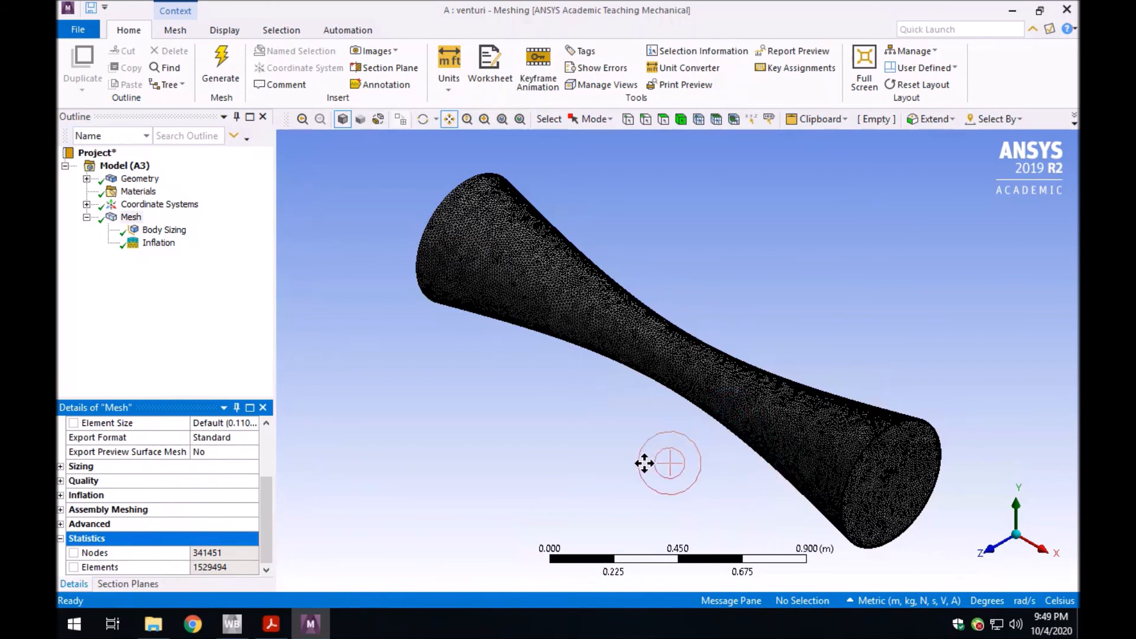
- Looking along the X axis, cut the mesh vertically through its centre with a section plane and examine the inflation layers along the walls
middle_click_drag(628, 438, 909, 478)
scroll(795, 438, "up", 5)
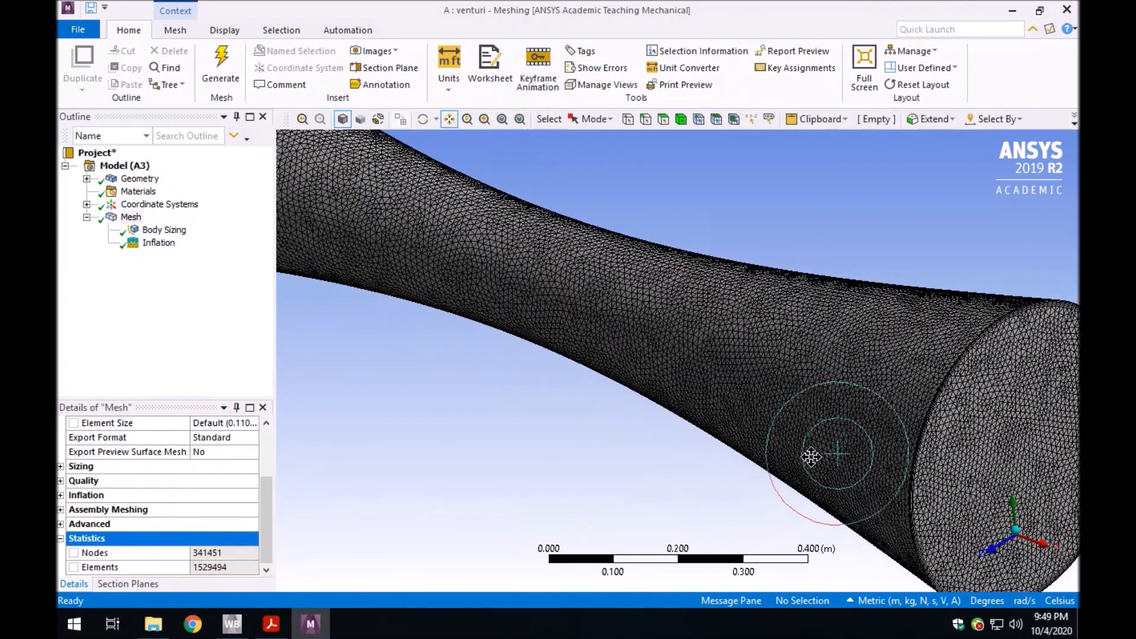
scroll(774, 342, "up", 7)
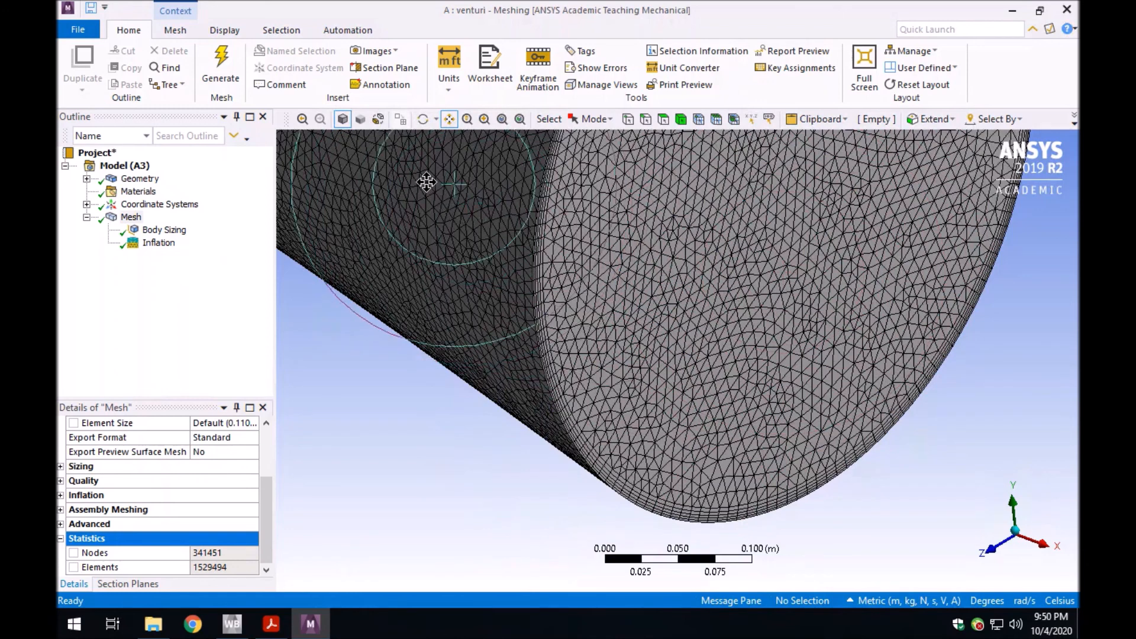
left_click(377, 70)
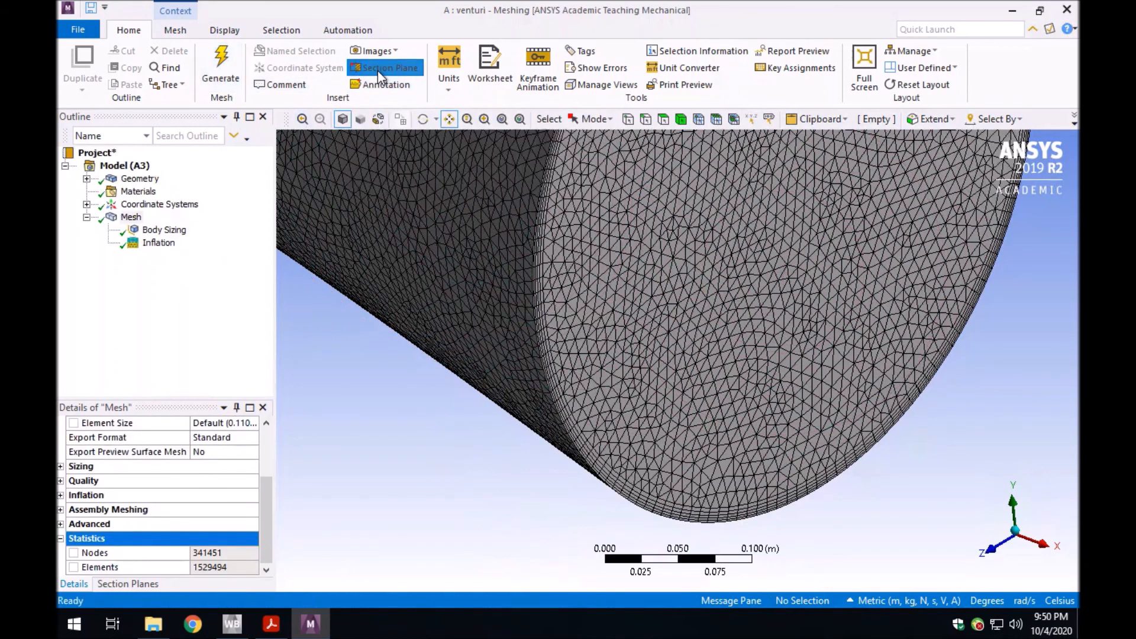
left_click(1042, 543)
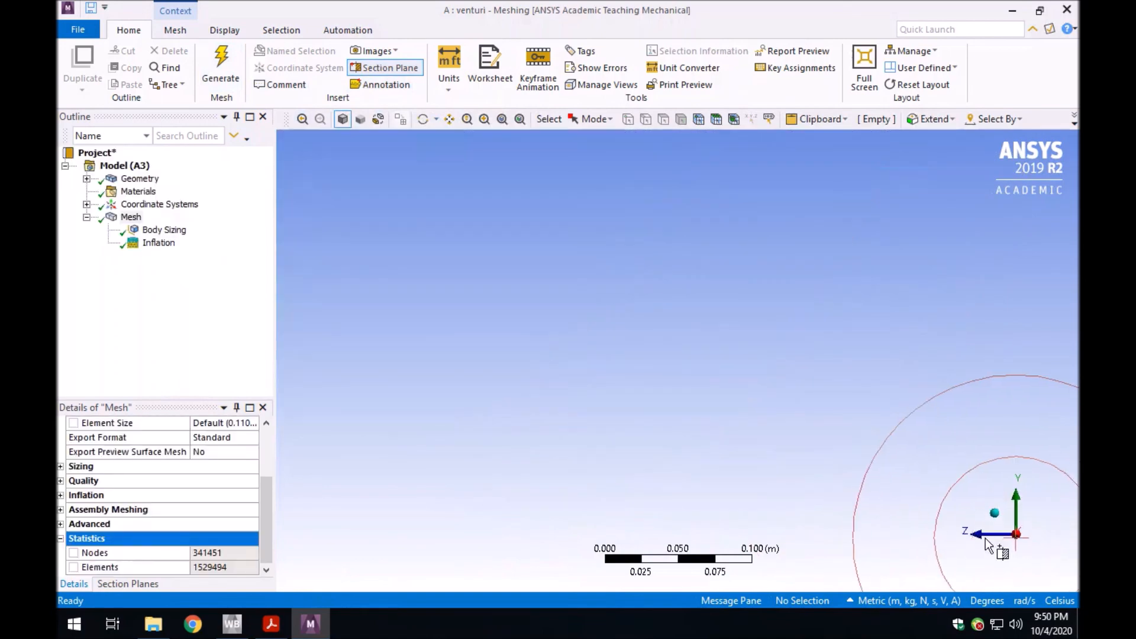
left_click(501, 120)
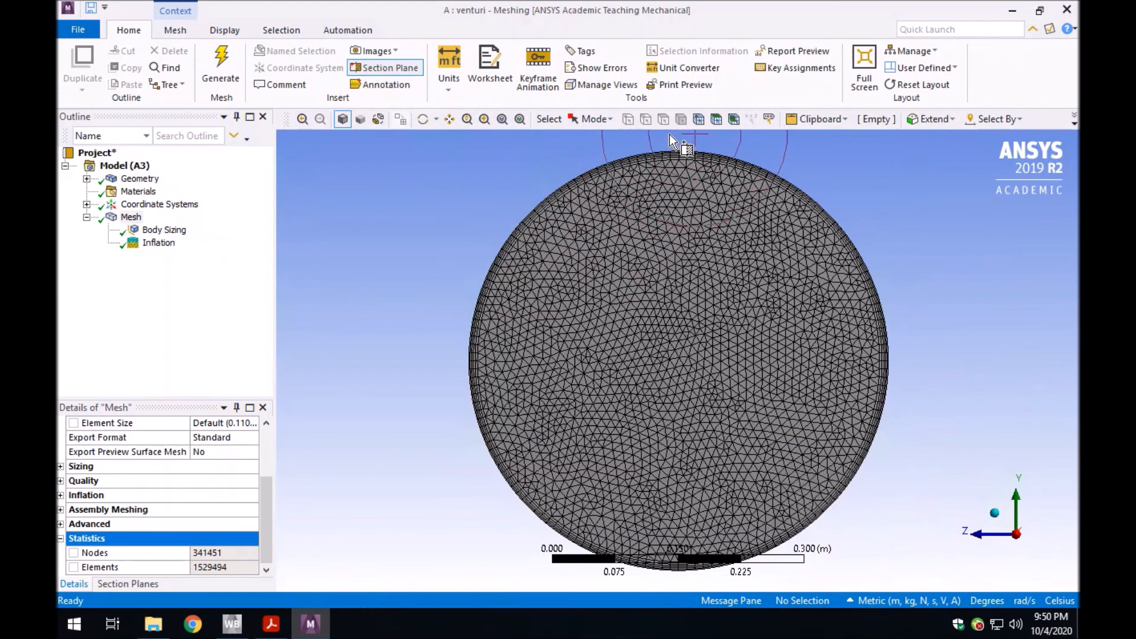
mouse_move(669, 134)
left_mouse_down()
mouse_move(702, 539)
mouse_move(679, 594)
left_mouse_up()
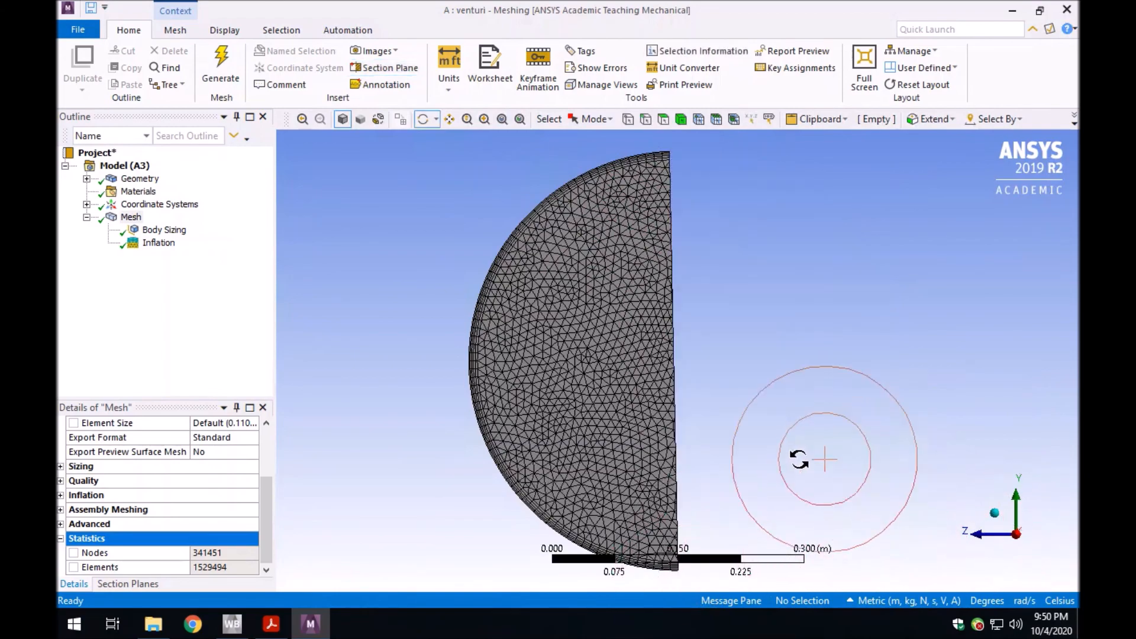
left_click_drag(819, 419, 760, 447)
scroll(746, 431, "up", 5)
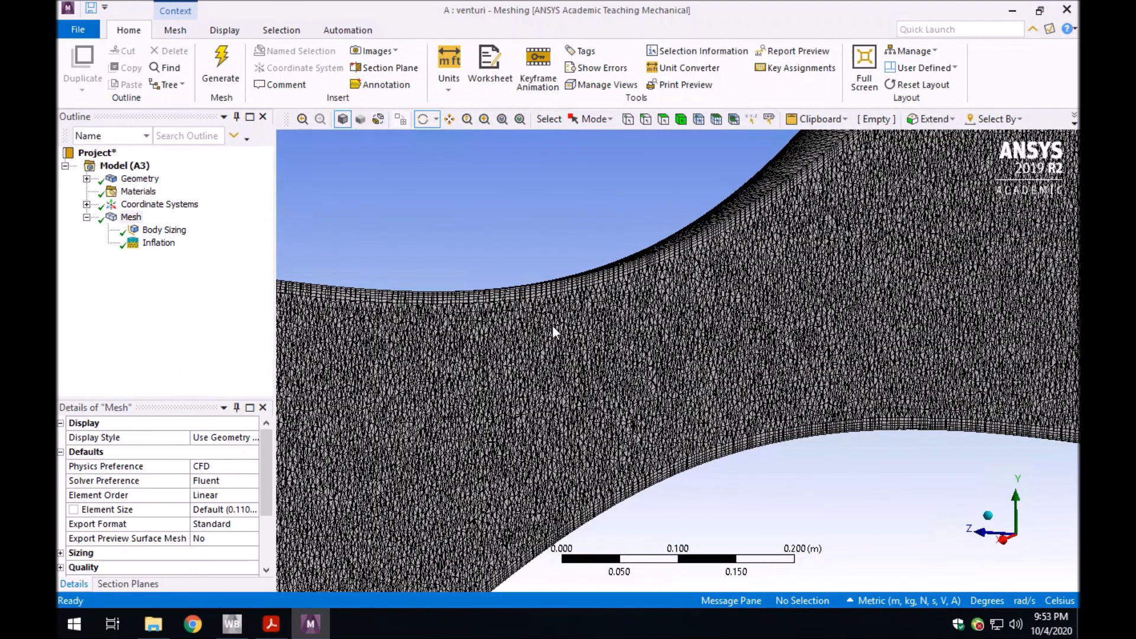
scroll(555, 335, "down", 5)
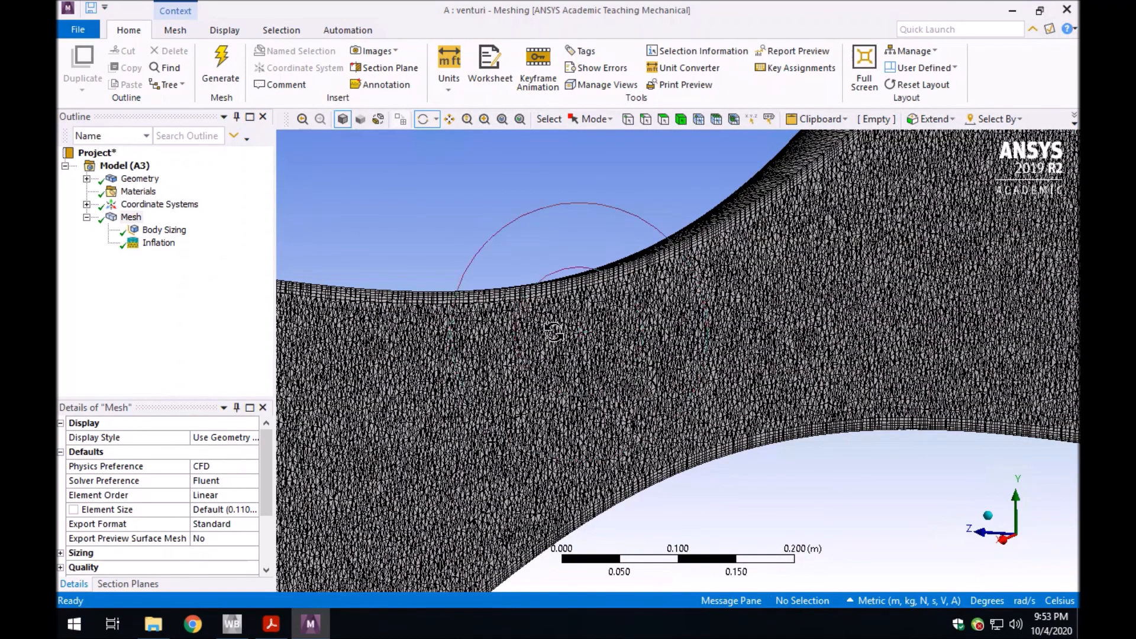